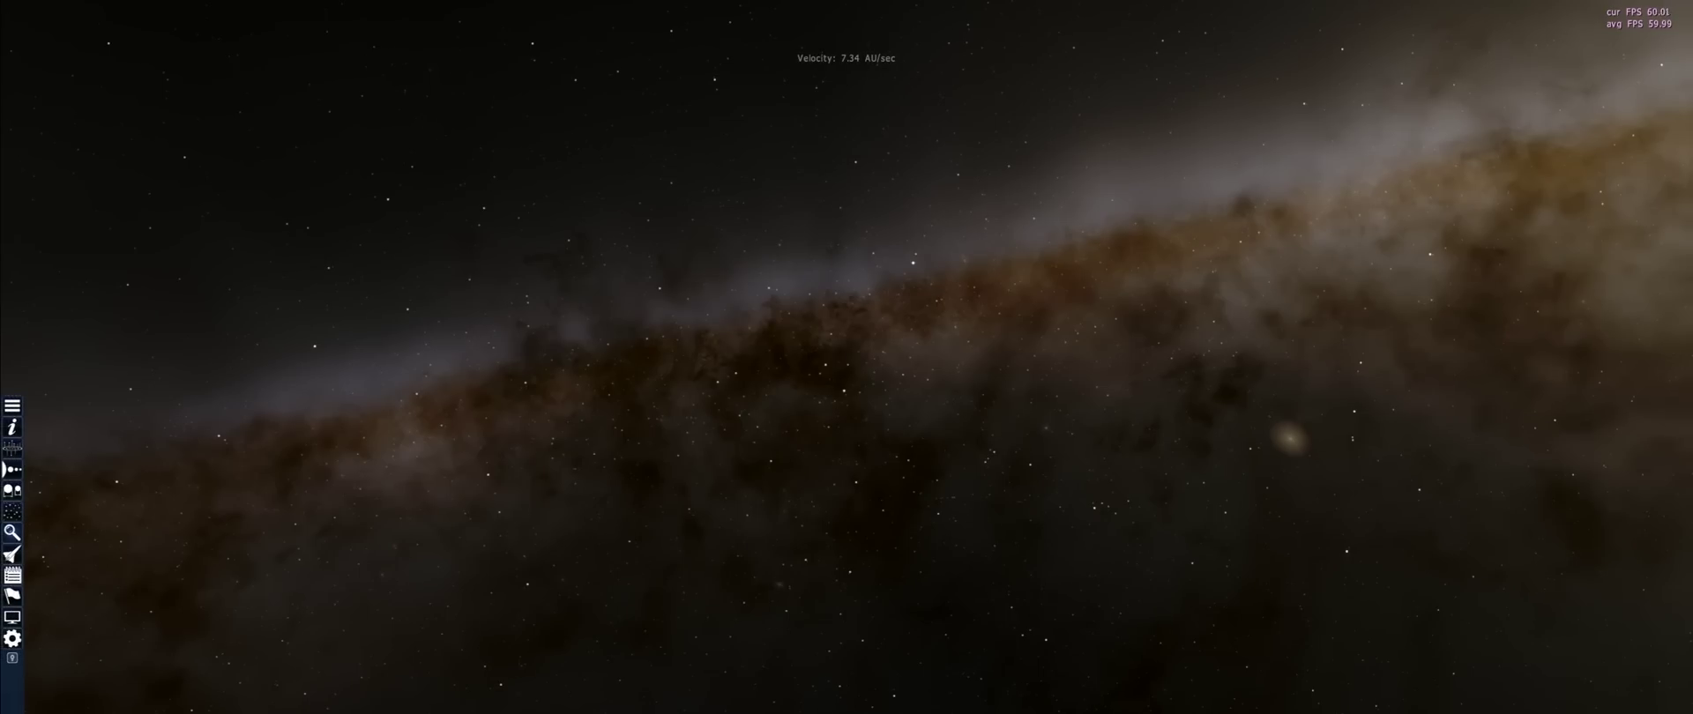
# Open the Star browser and set its search radius to 1000 light-years
pyautogui.click(10, 515)
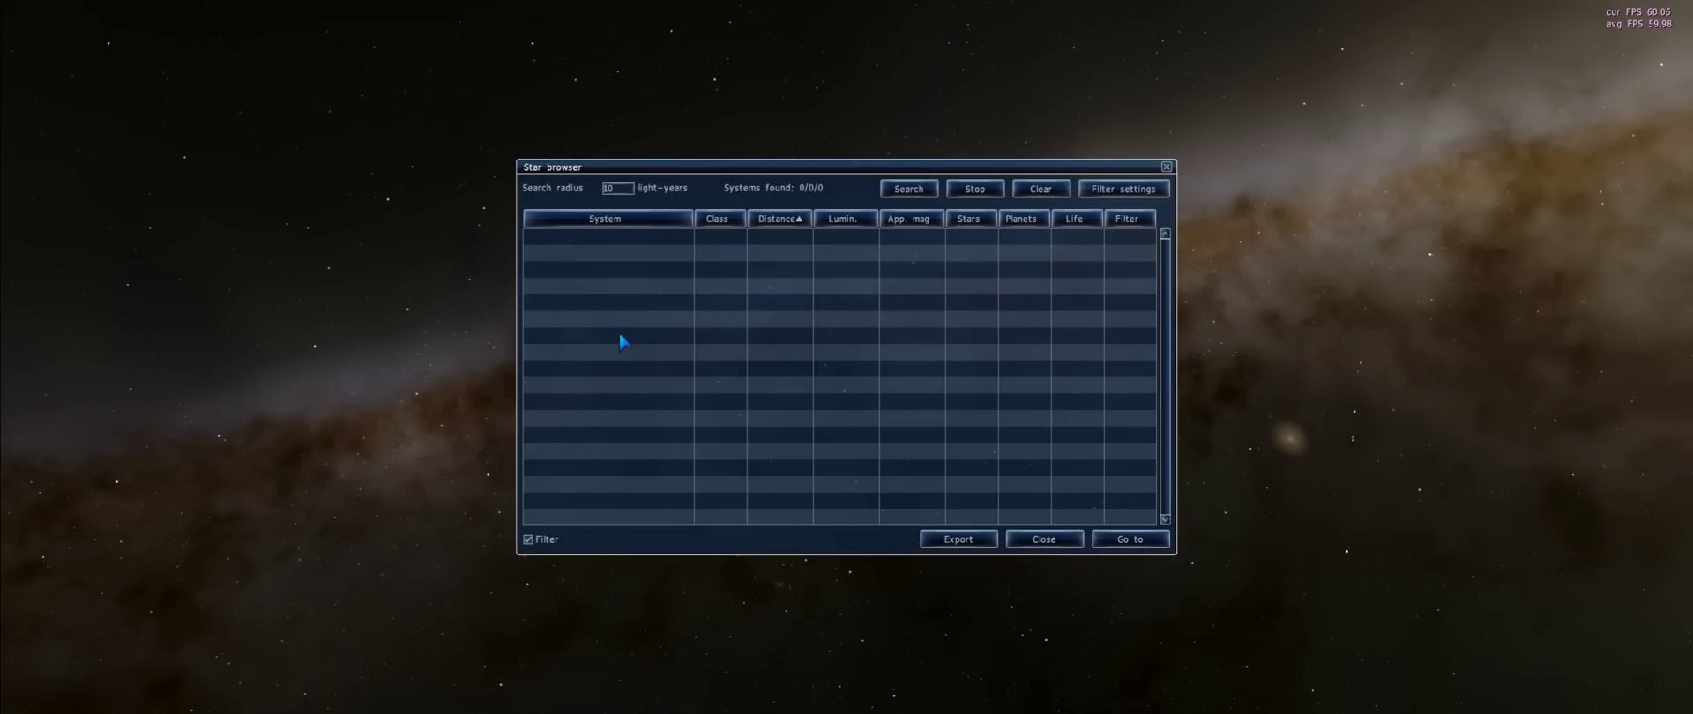
pyautogui.click(622, 188)
# Open Filter settings and leave the main star and parent sun types at Any
pyautogui.click(1123, 189)
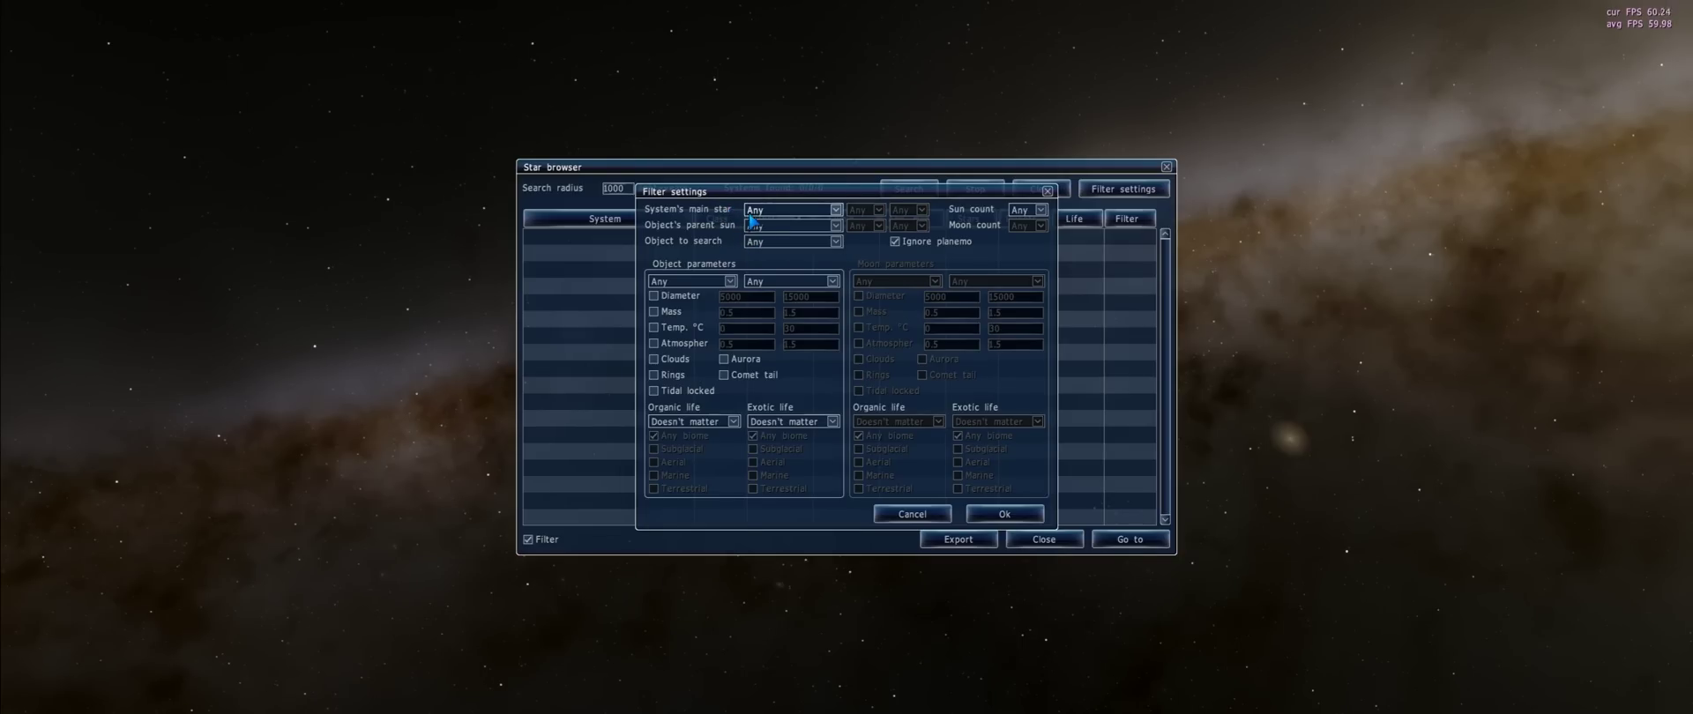
pyautogui.click(769, 212)
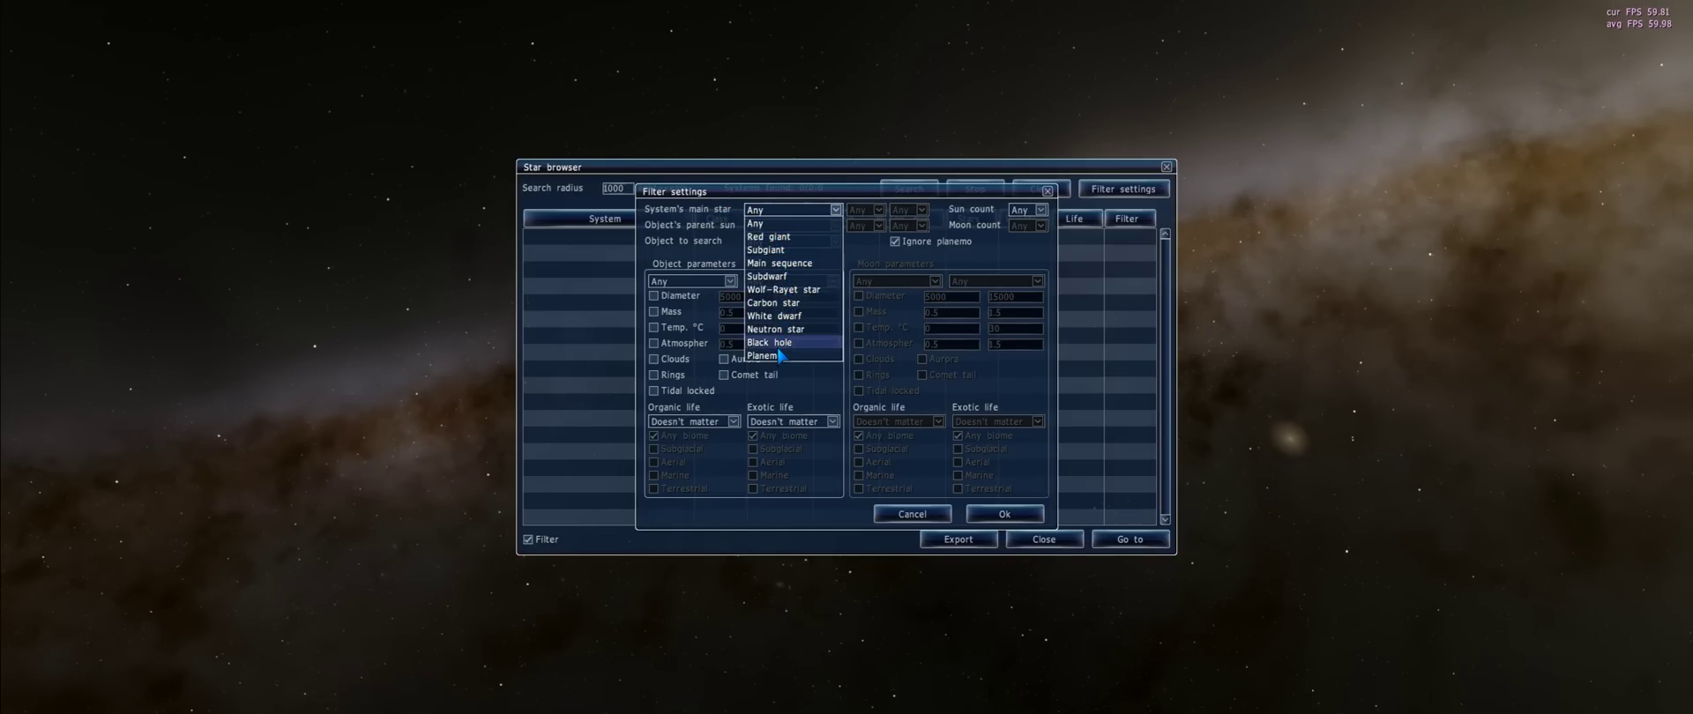
pyautogui.click(764, 231)
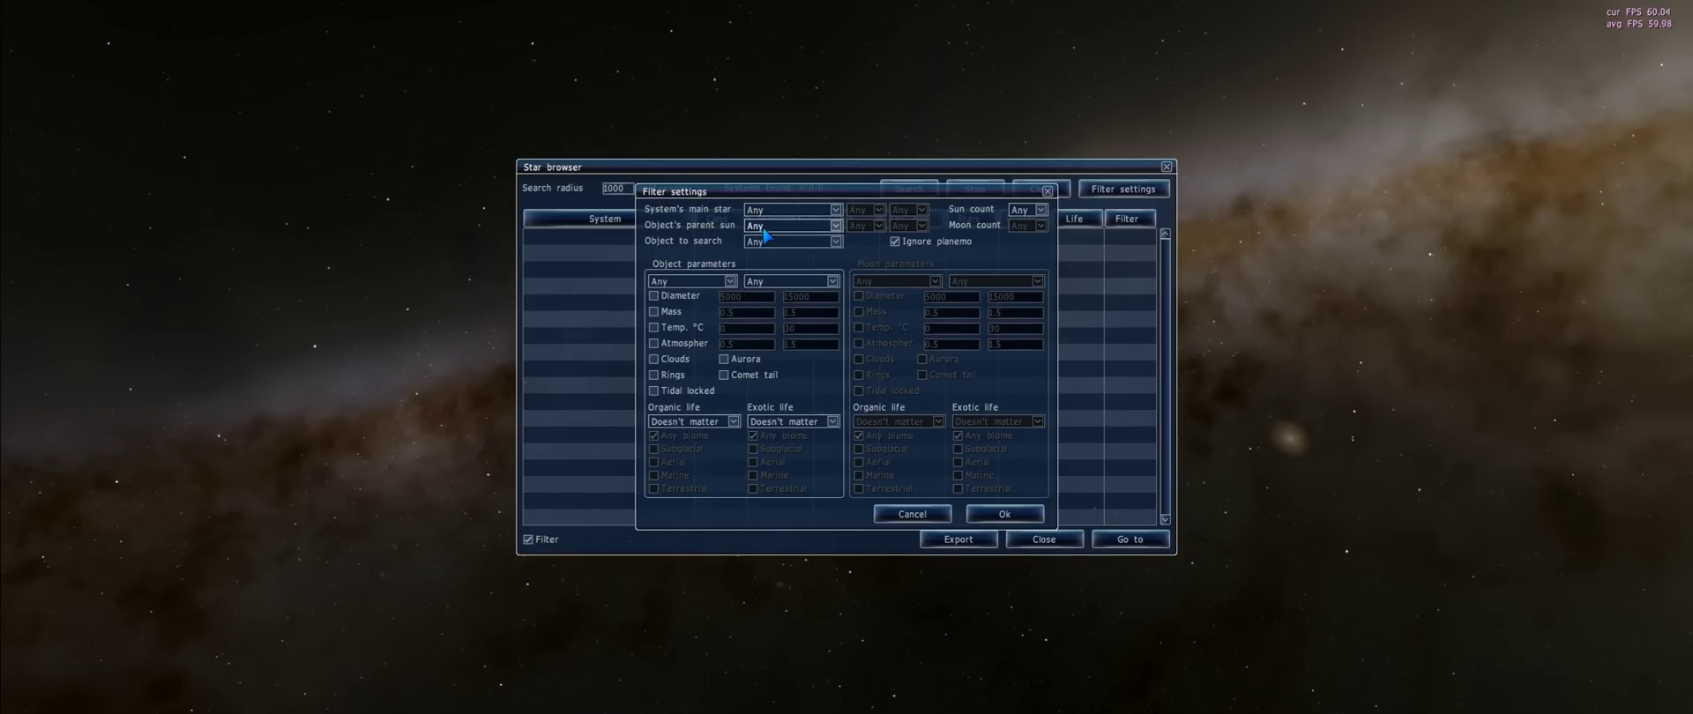
pyautogui.click(769, 229)
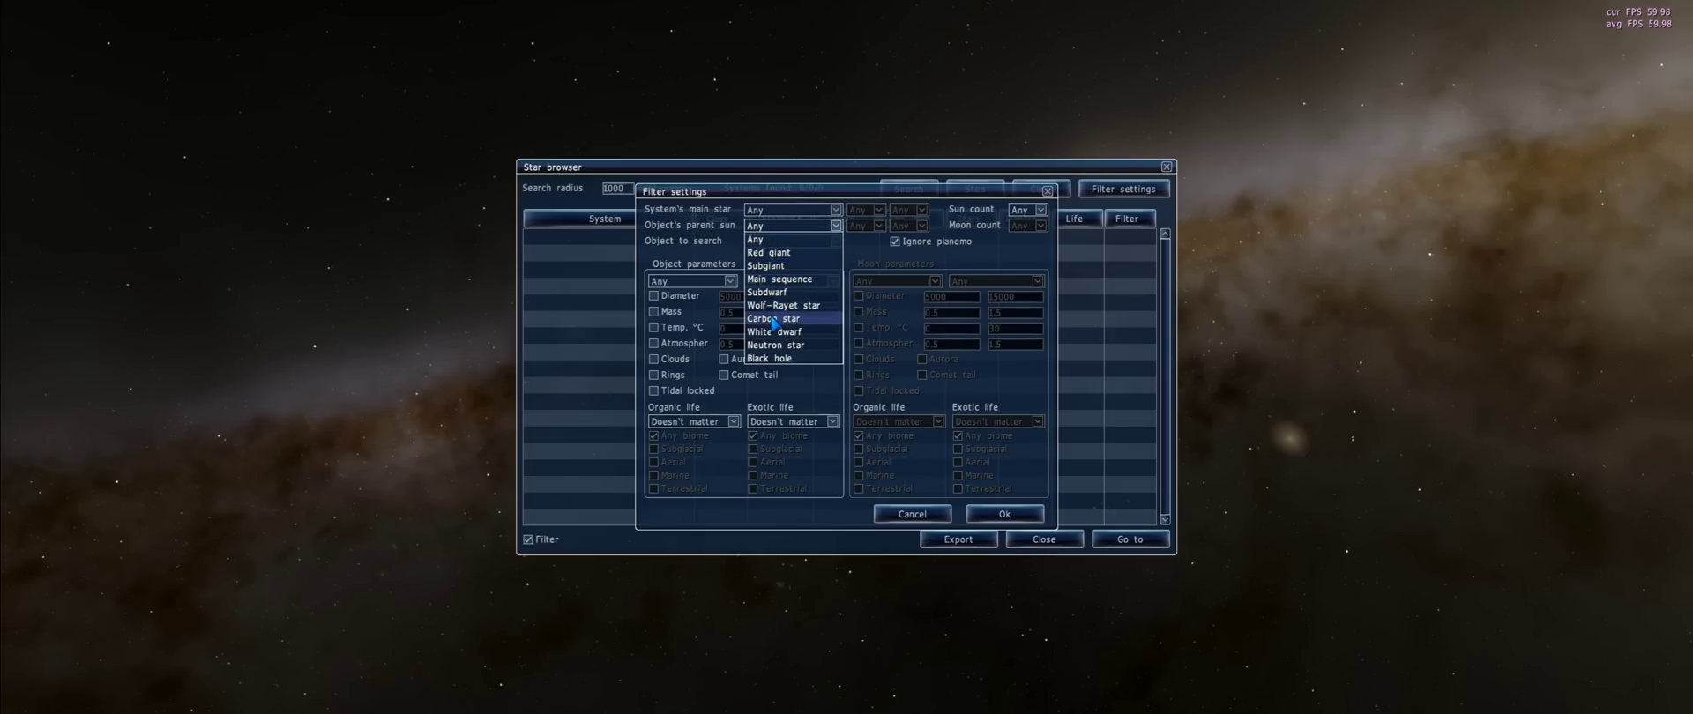
pyautogui.click(766, 240)
# Set Object to search to Planet and moon, keeping planet temperature class at Any
pyautogui.click(769, 243)
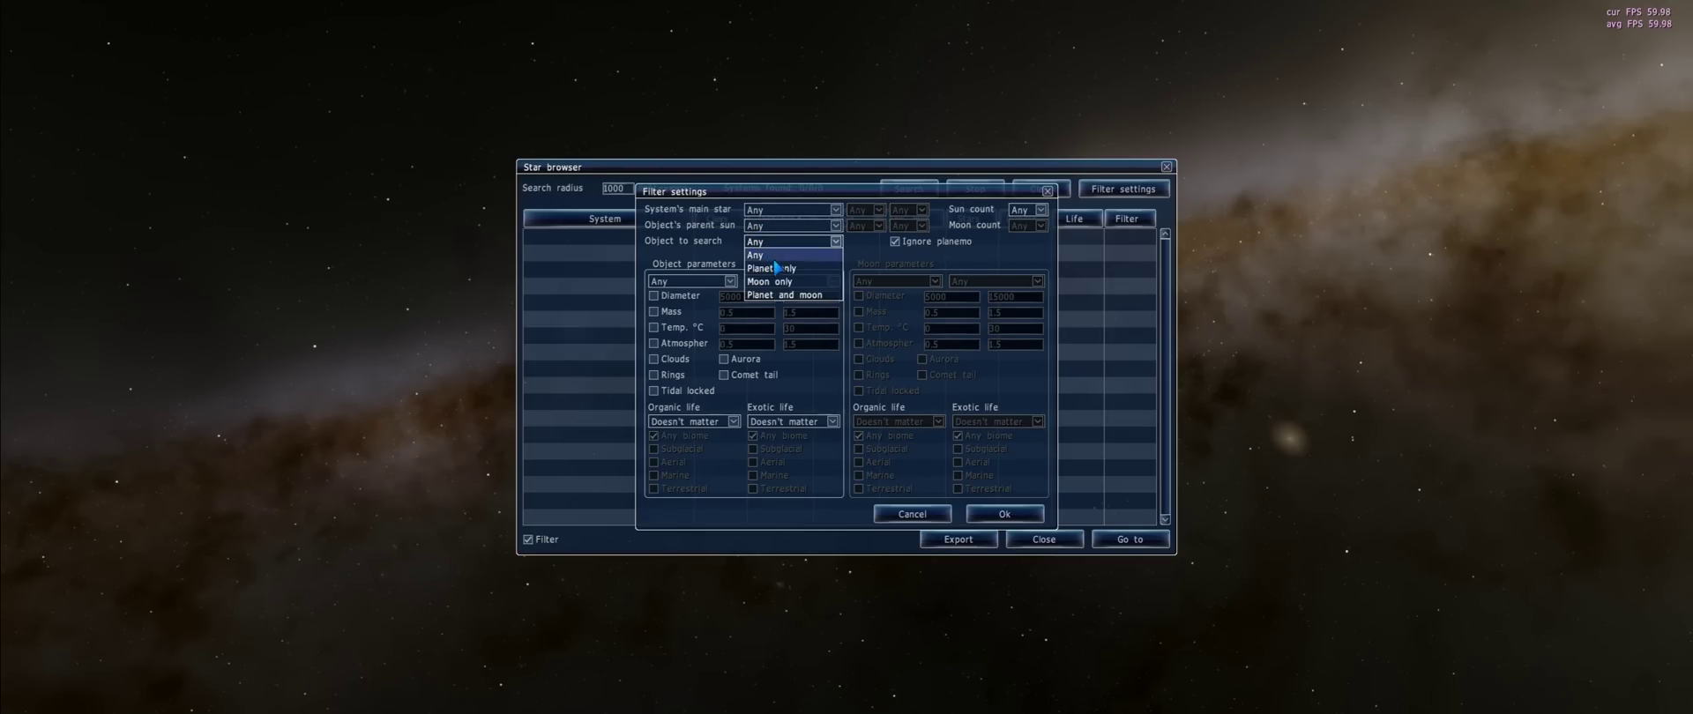
pyautogui.click(790, 299)
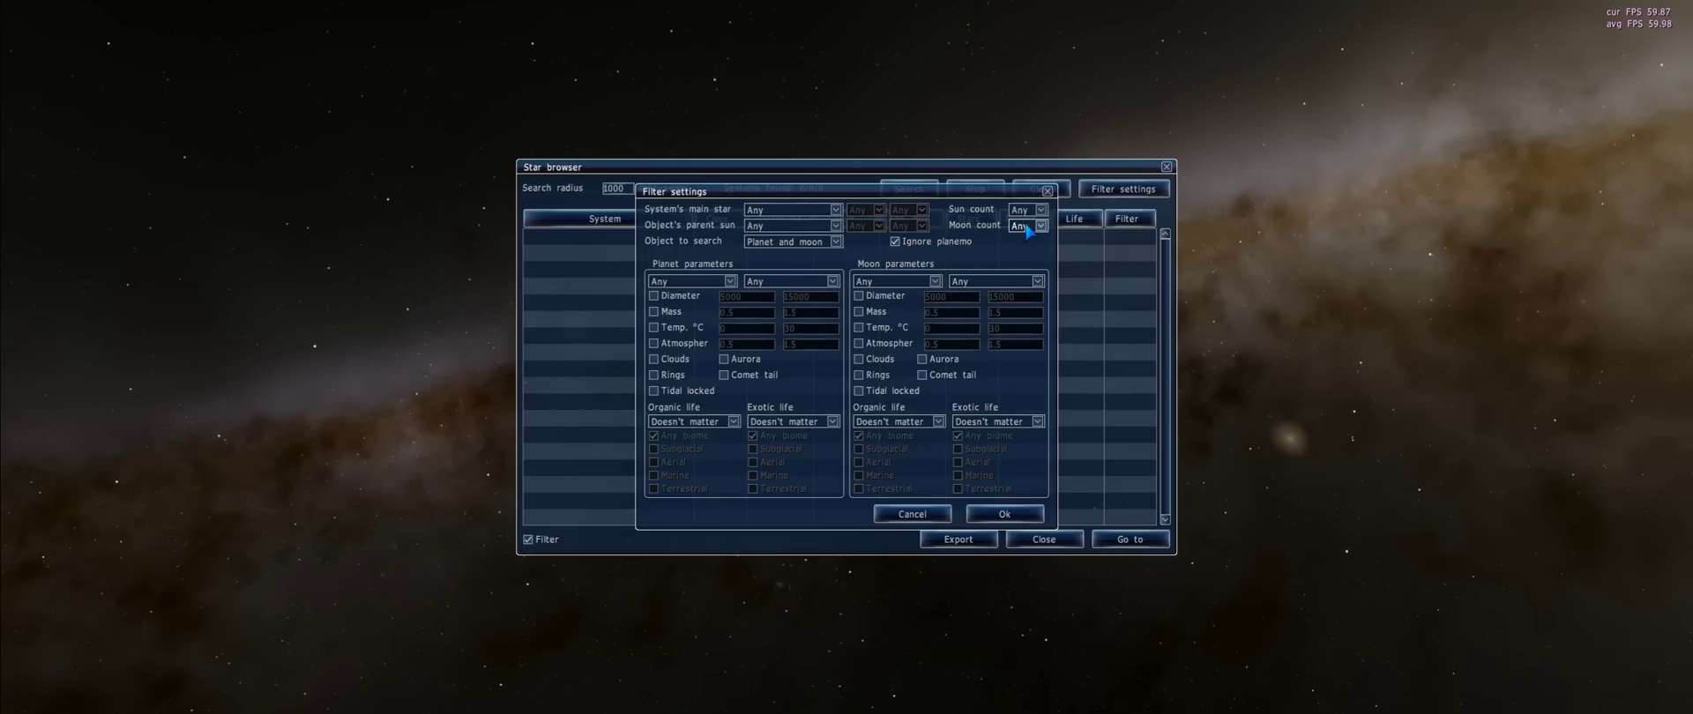
pyautogui.click(730, 282)
pyautogui.click(687, 302)
pyautogui.click(754, 282)
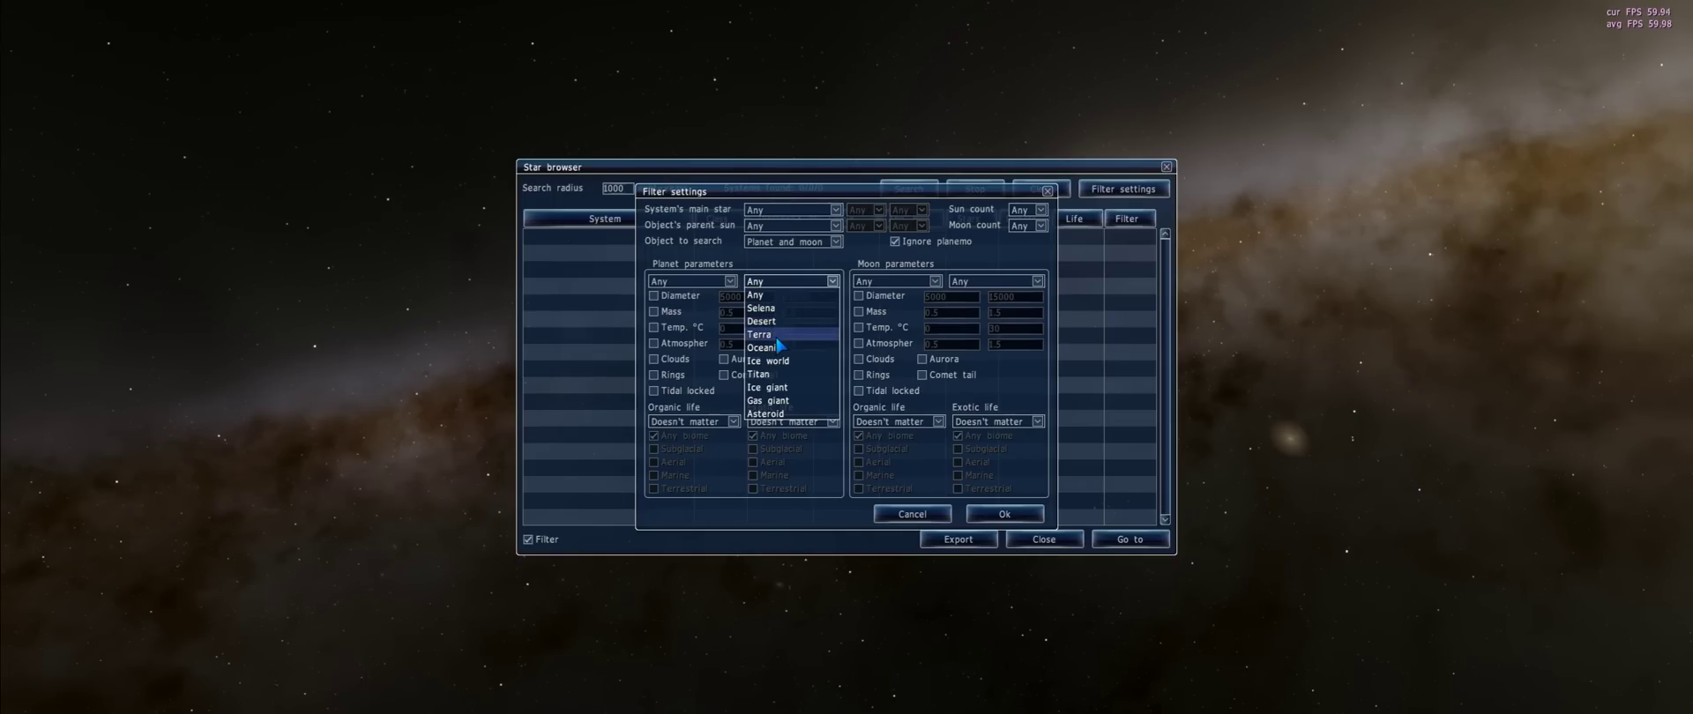
# Tick Atmosphere, leave planet type, organic life and moon class unchanged, and run the search
pyautogui.click(768, 296)
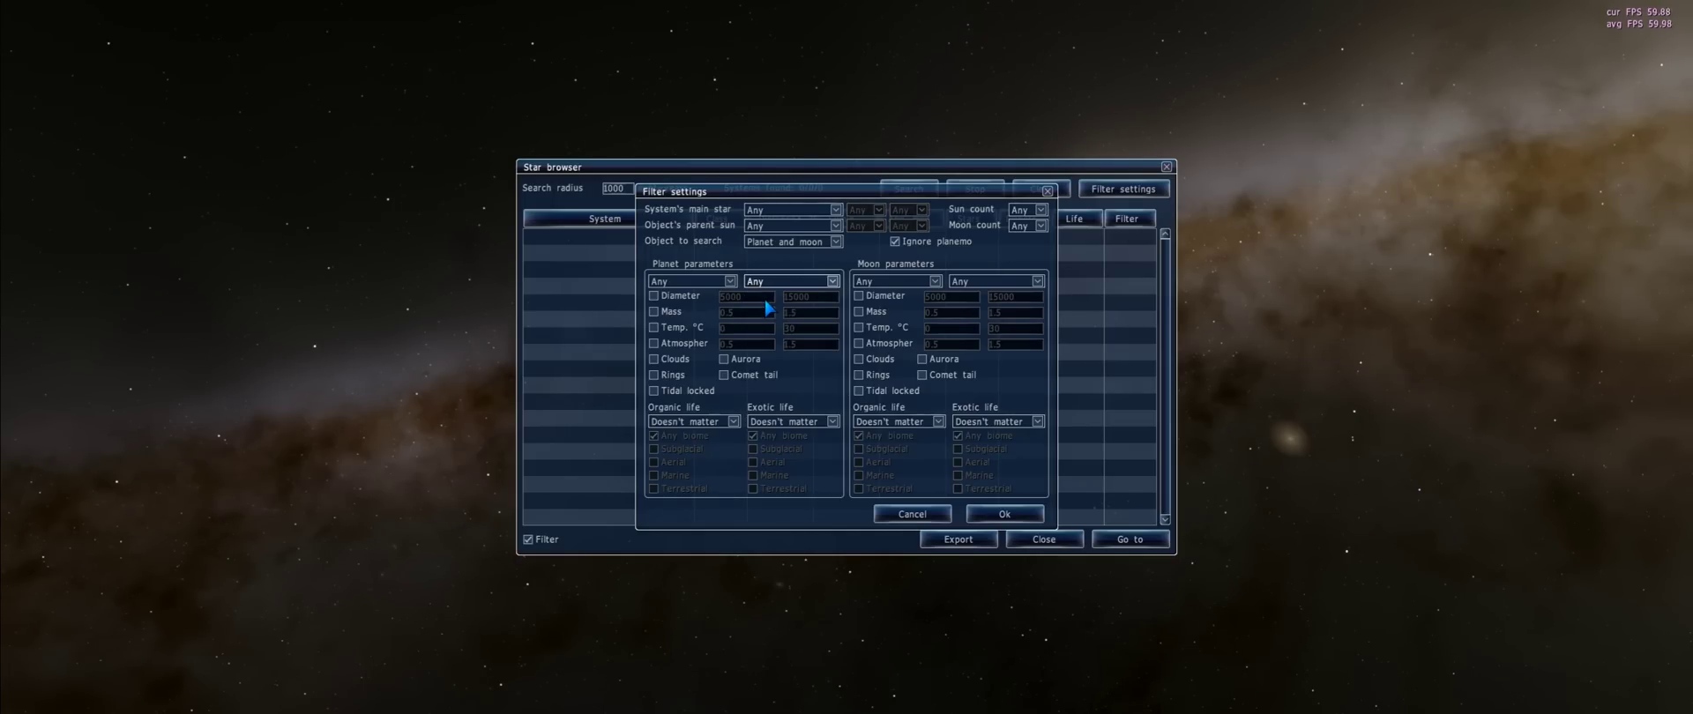
pyautogui.click(654, 343)
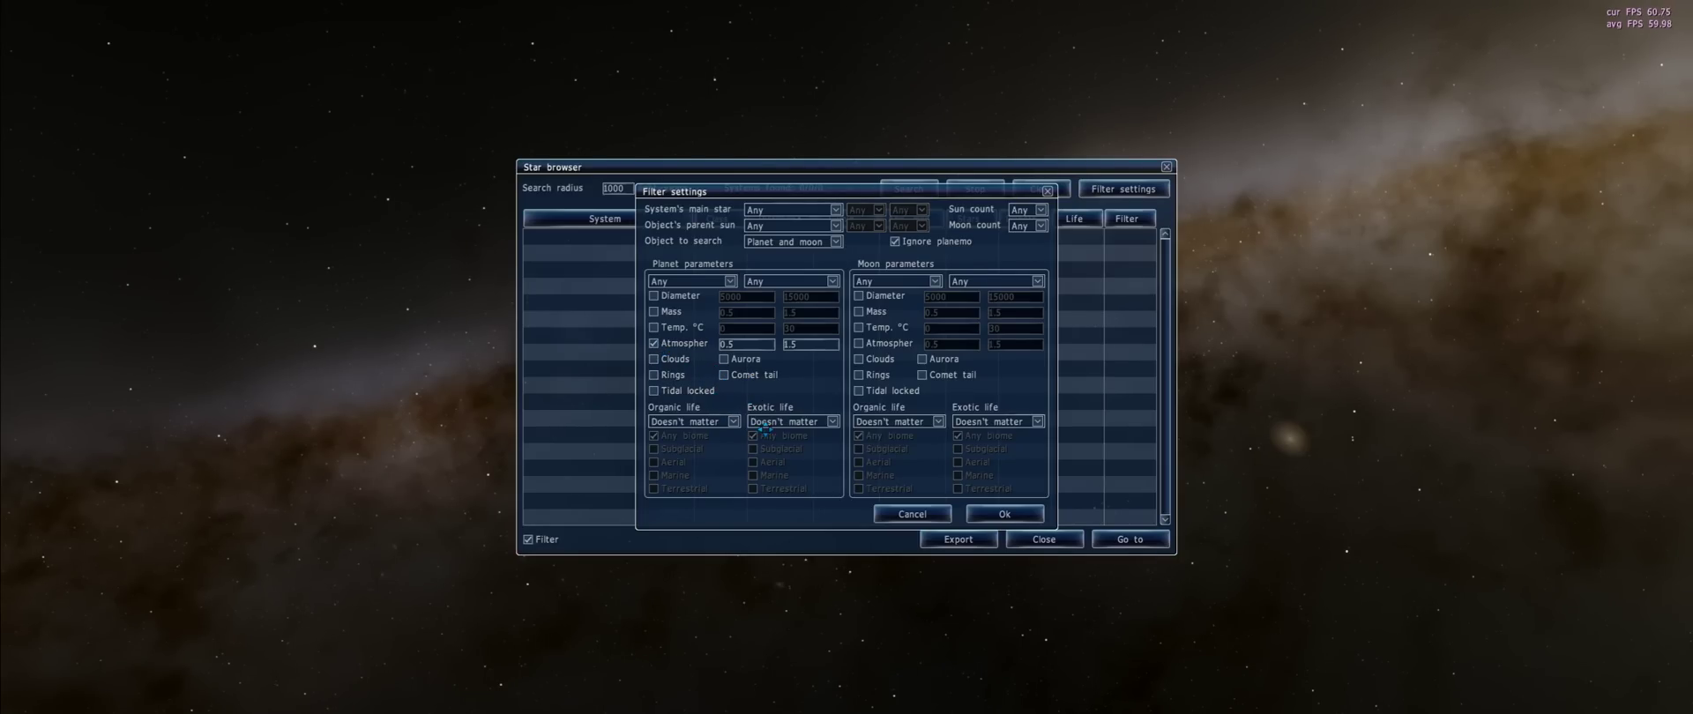
pyautogui.click(733, 421)
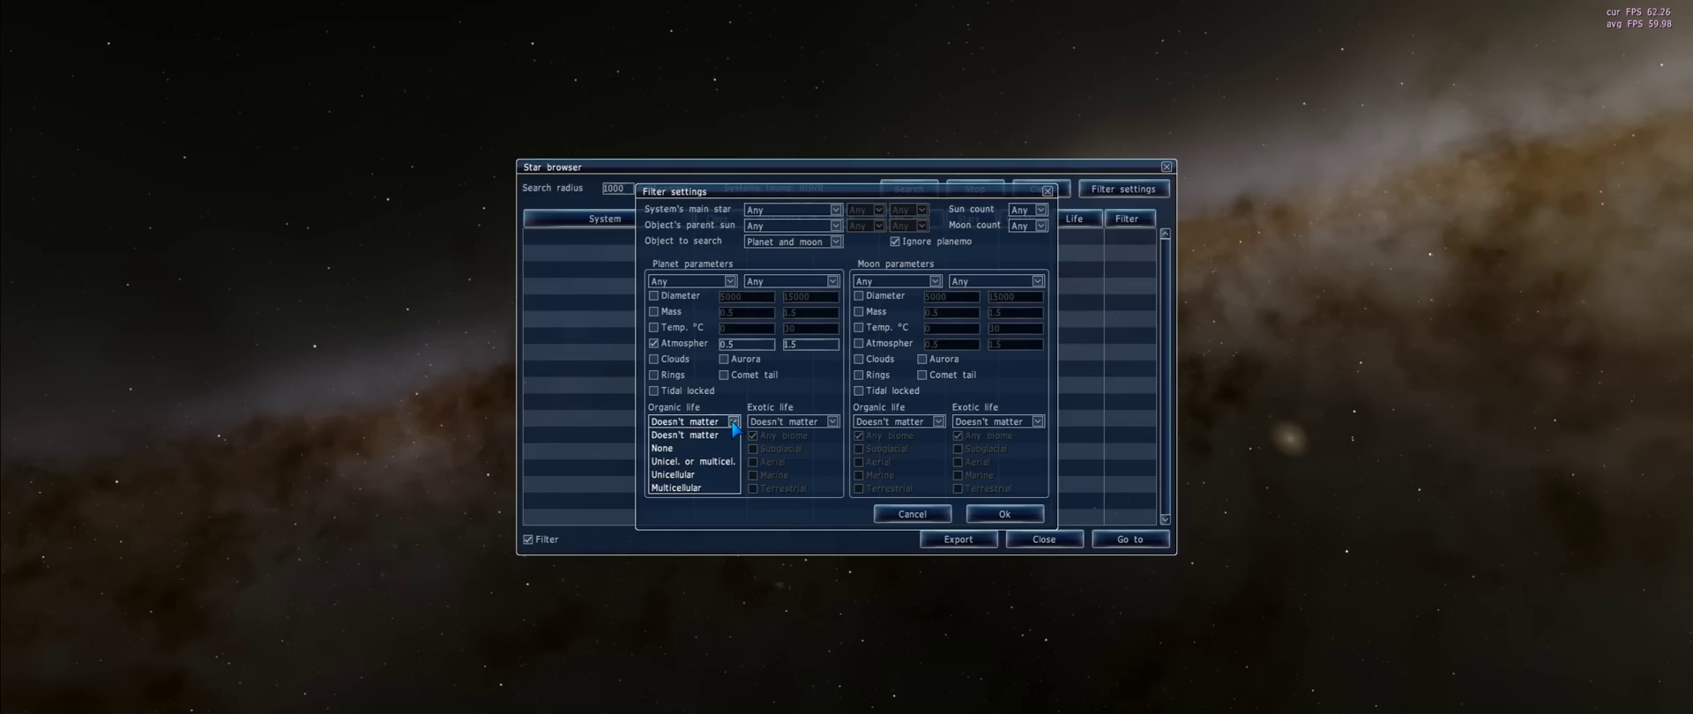
pyautogui.click(733, 429)
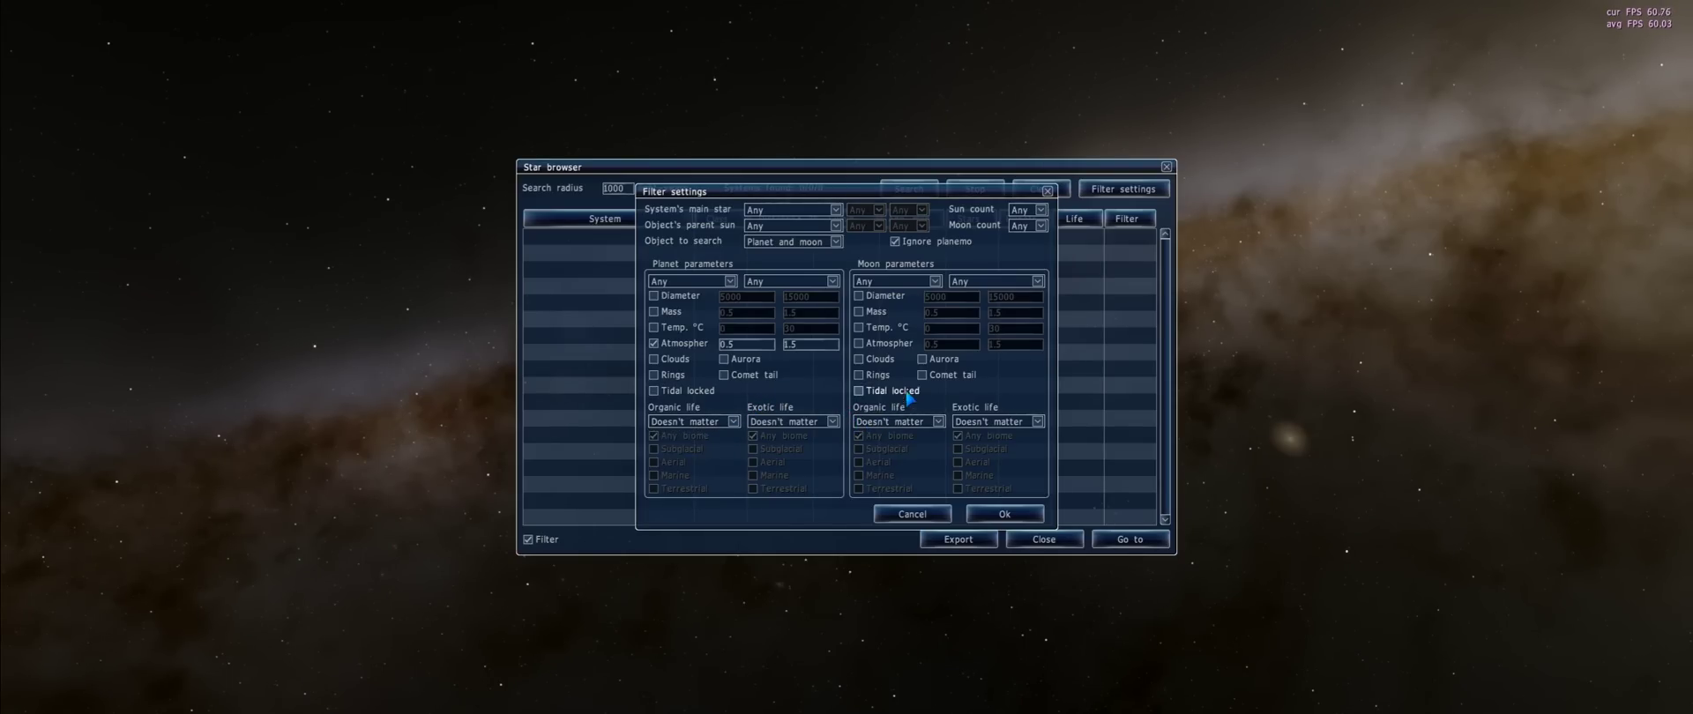
pyautogui.click(937, 282)
pyautogui.click(942, 283)
pyautogui.click(991, 517)
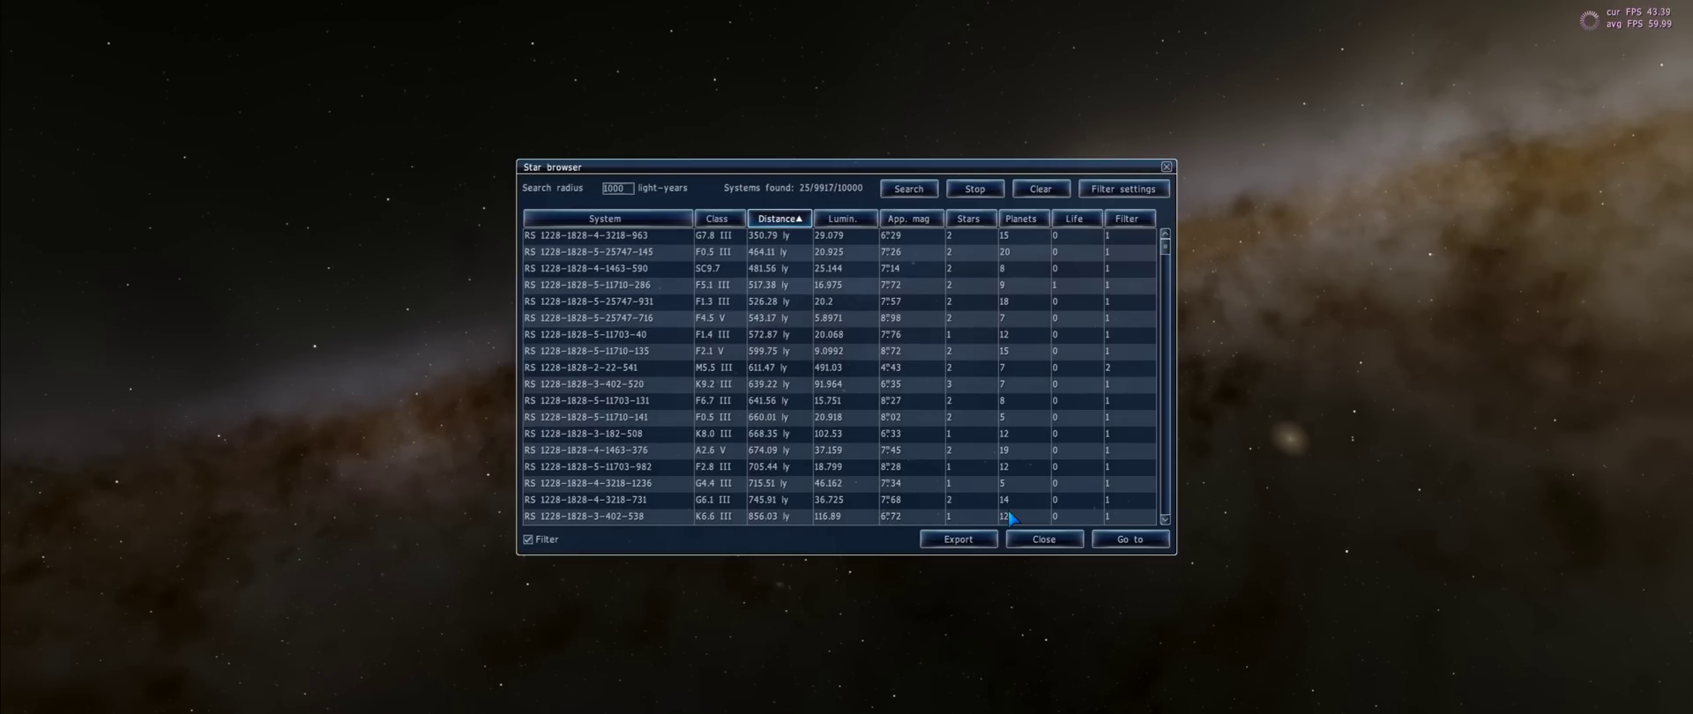
pyautogui.click(643, 238)
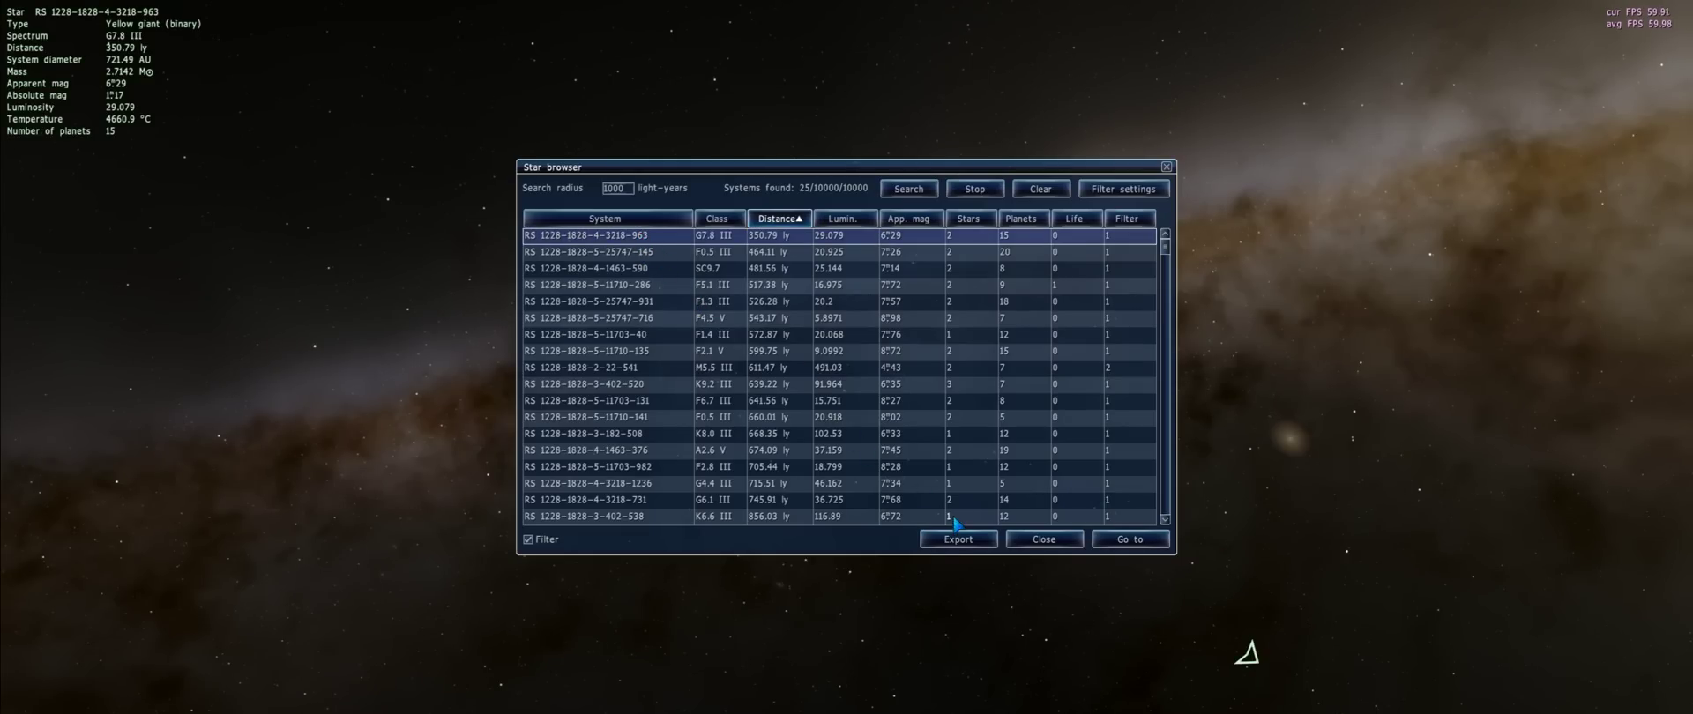
pyautogui.click(1131, 538)
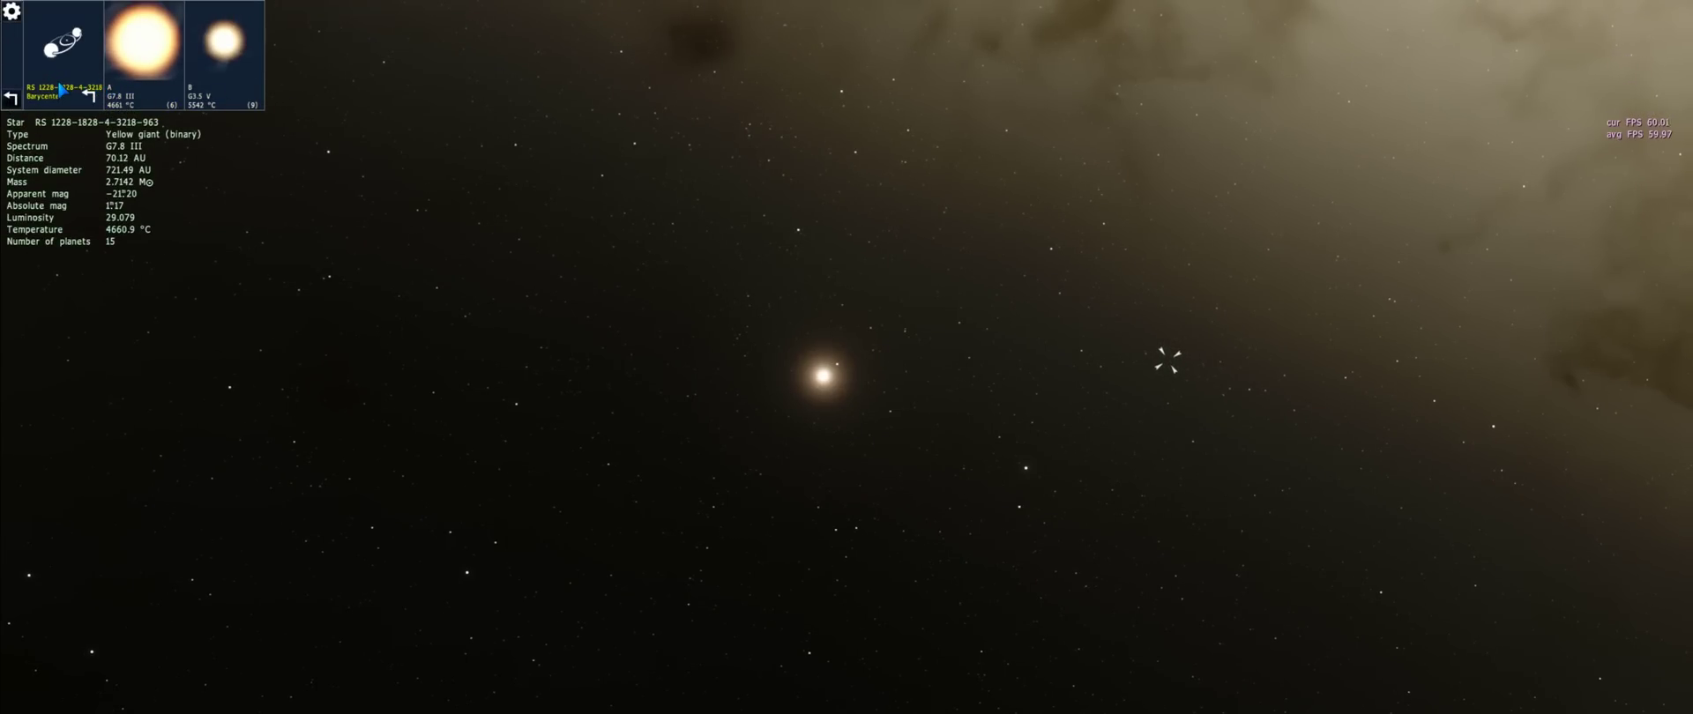
# Step from the barycenter to star A and browse its planets A3 and A4
pyautogui.click(62, 89)
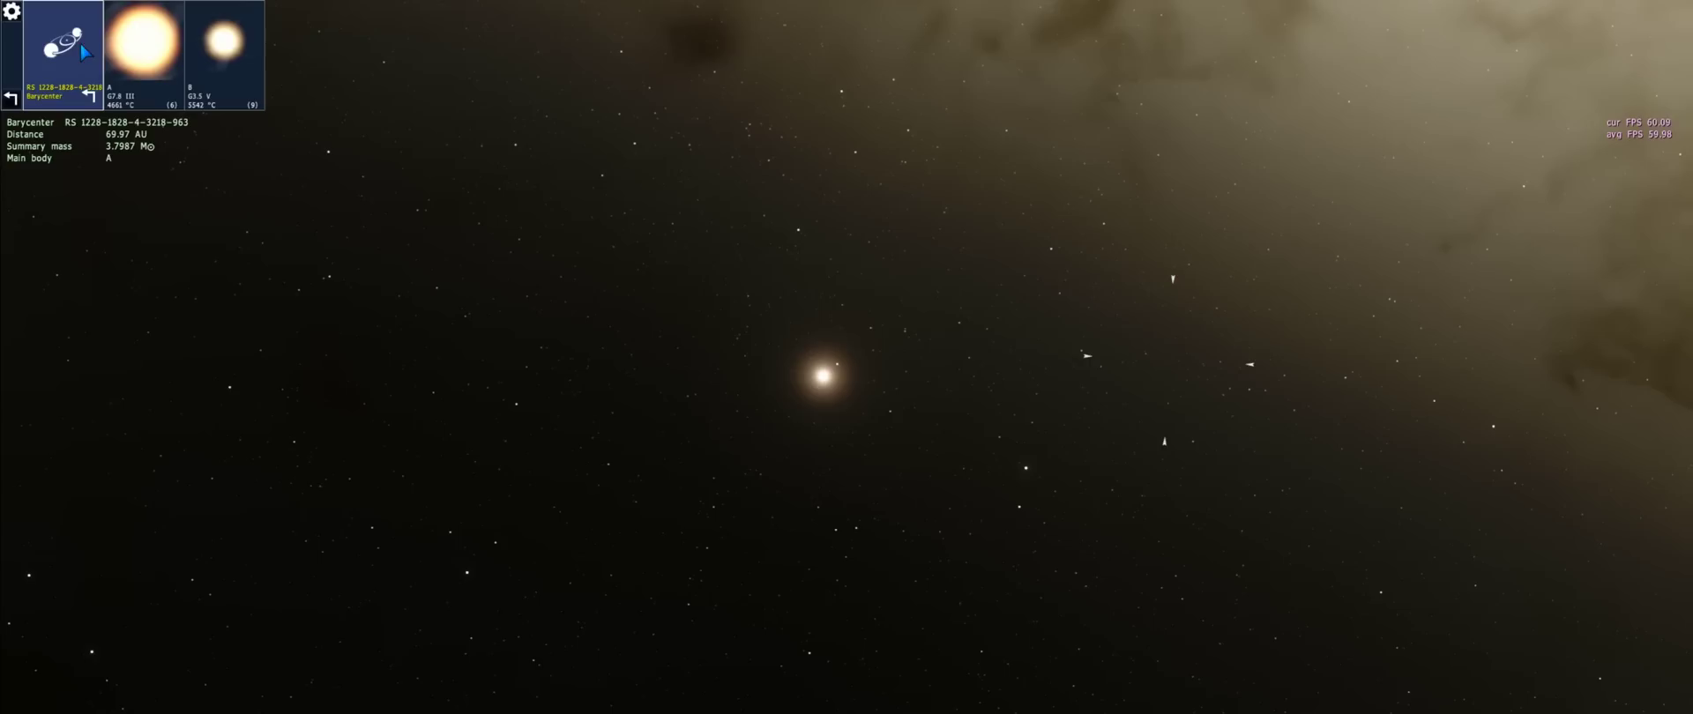
pyautogui.click(135, 73)
pyautogui.click(172, 105)
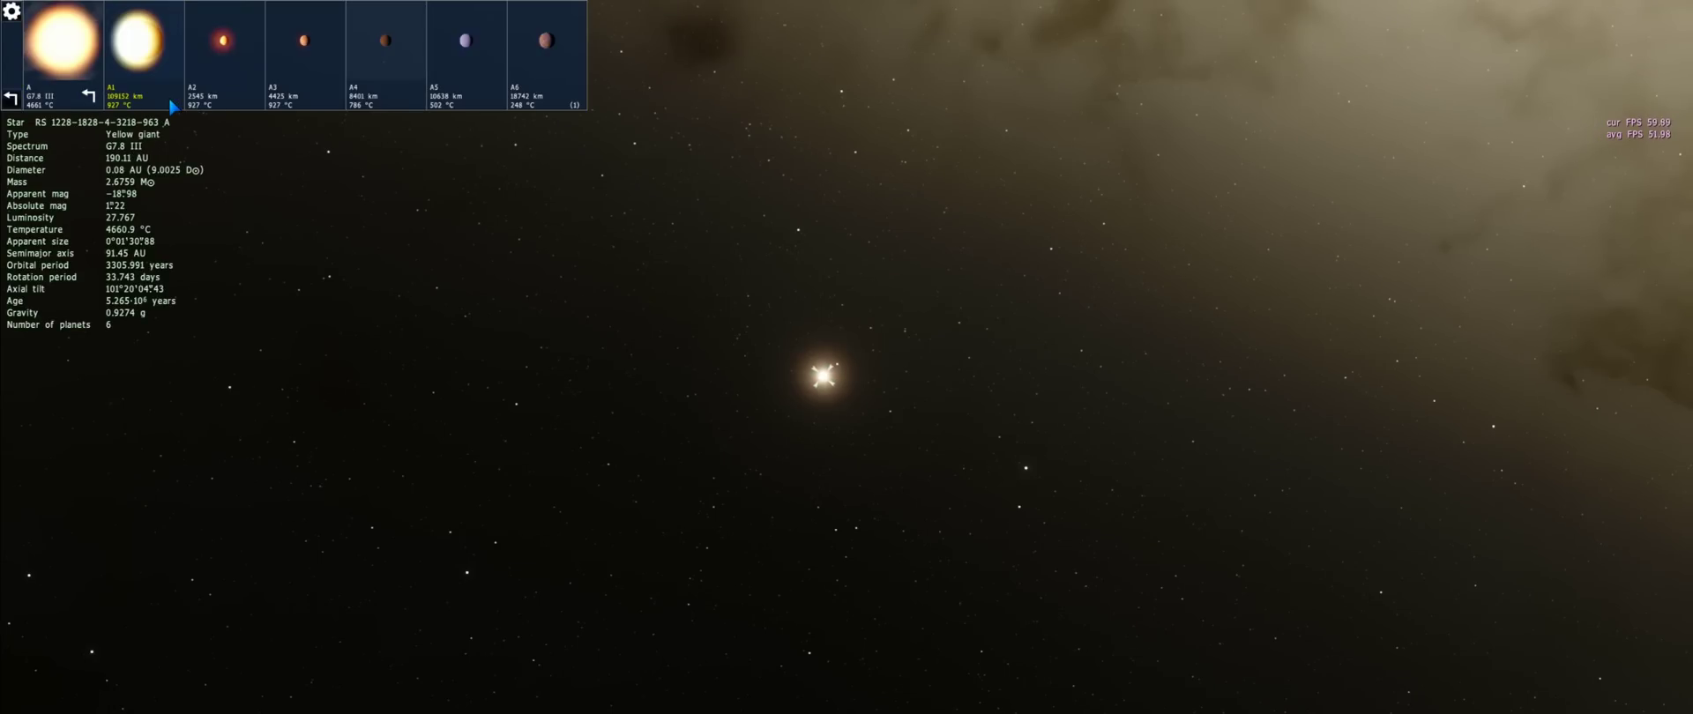
pyautogui.click(308, 46)
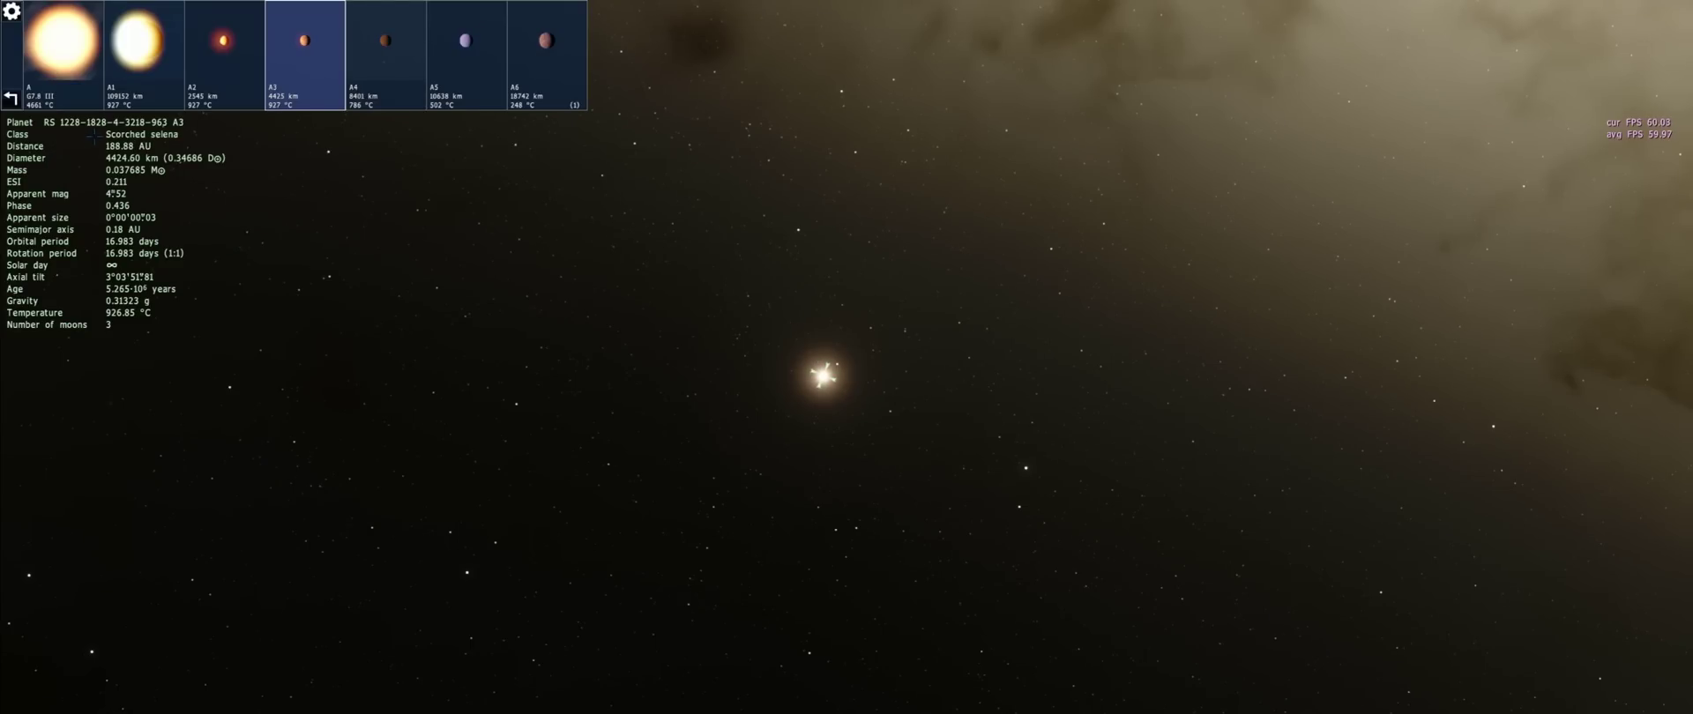
pyautogui.click(366, 70)
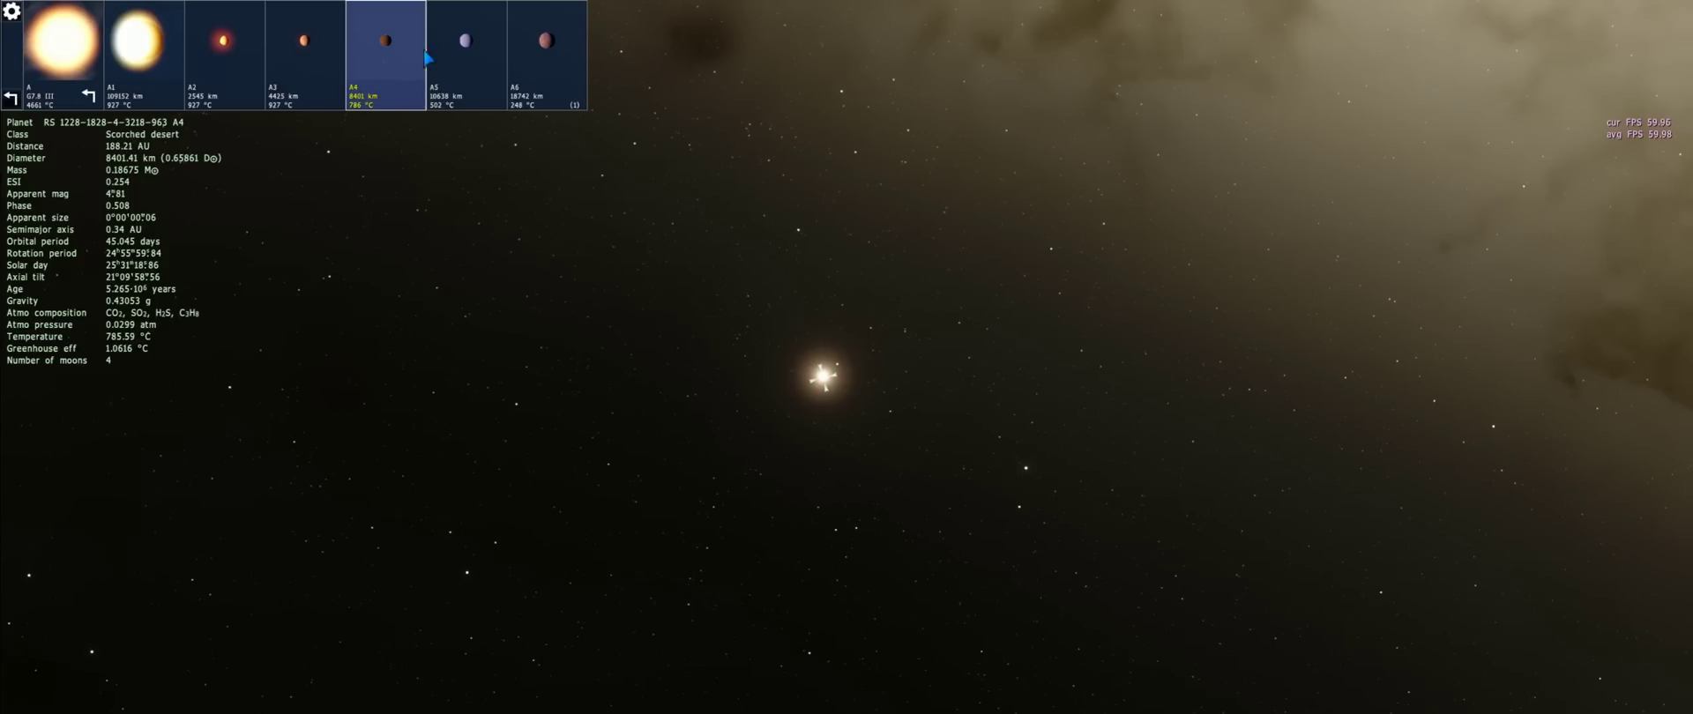
# Compare planets A5, A6 and A3, then choose hot desert A6 as the target
pyautogui.click(467, 65)
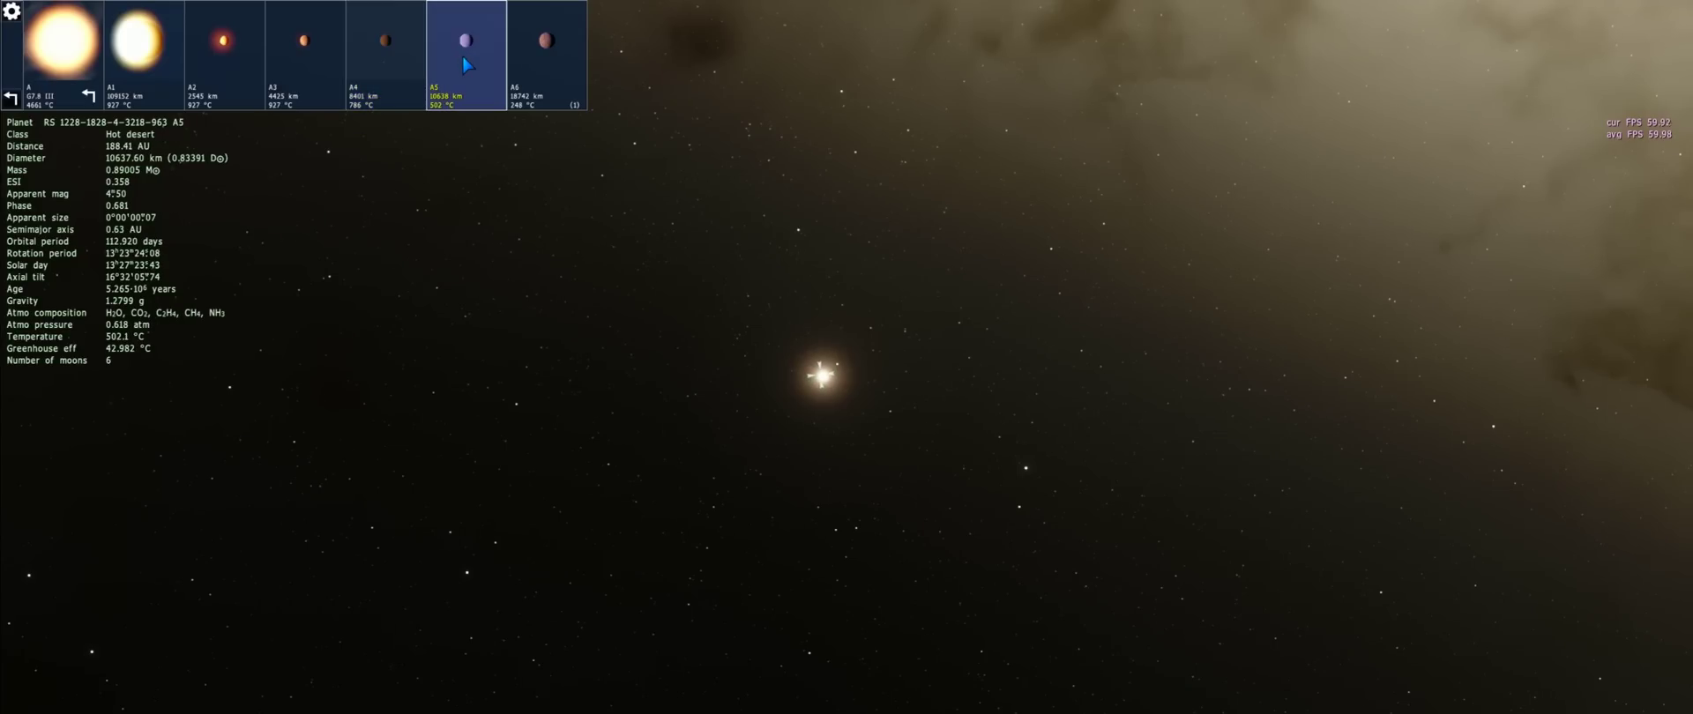
pyautogui.click(536, 57)
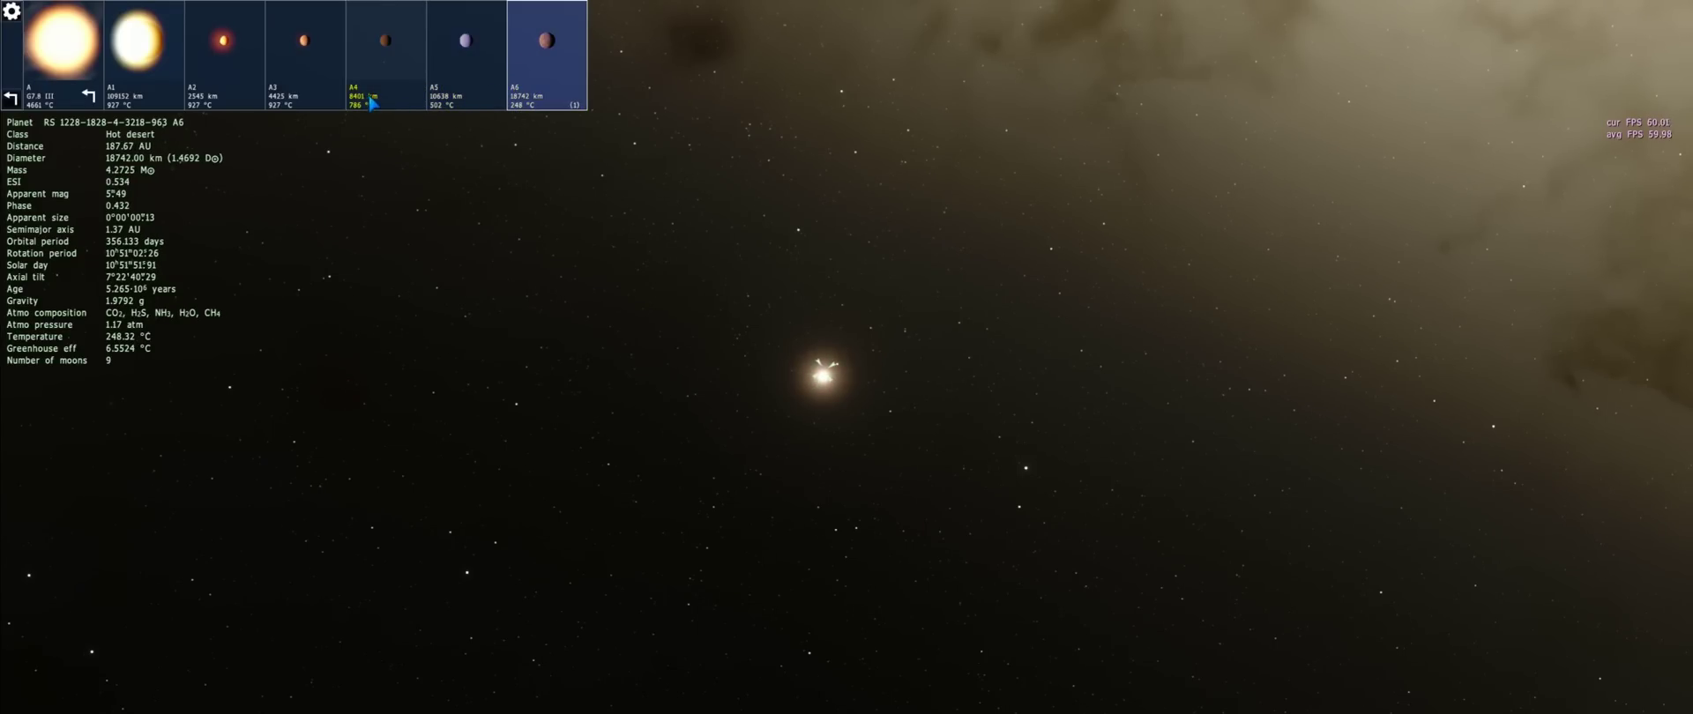
pyautogui.click(316, 78)
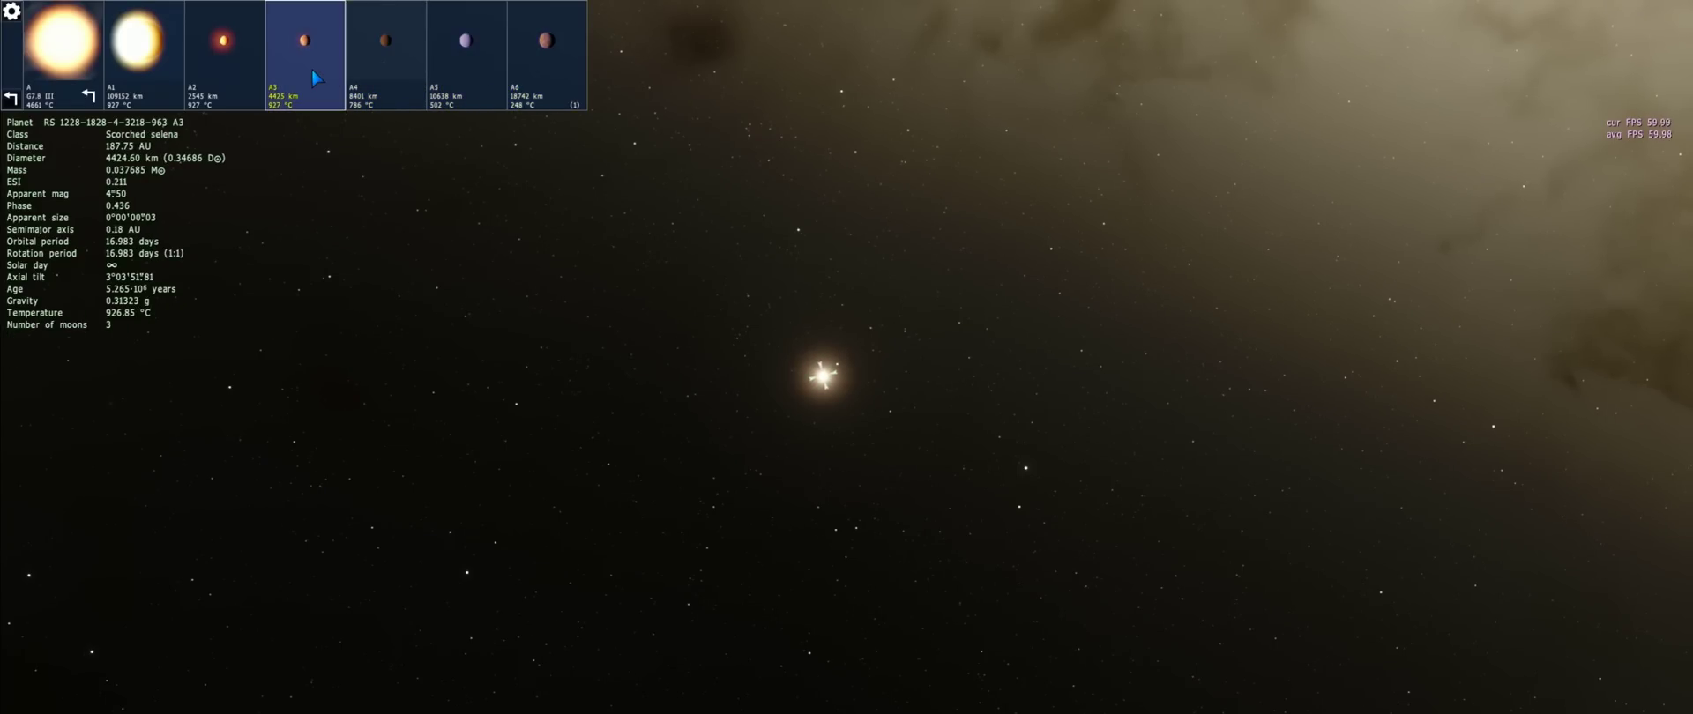
pyautogui.click(534, 67)
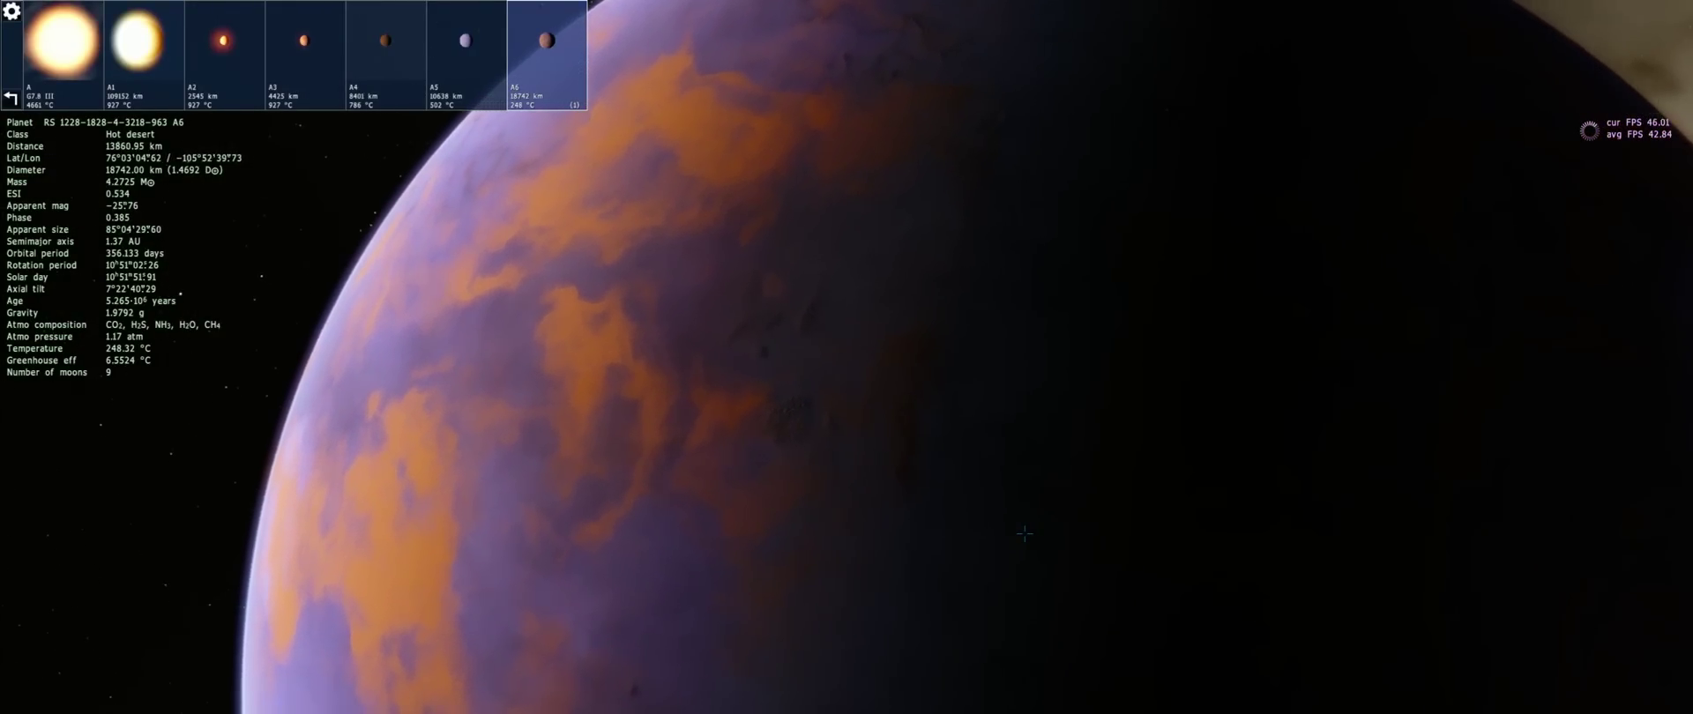
# Fly down to A6's surface and pitch up toward the mountains, horizon and sun
pyautogui.press('w')
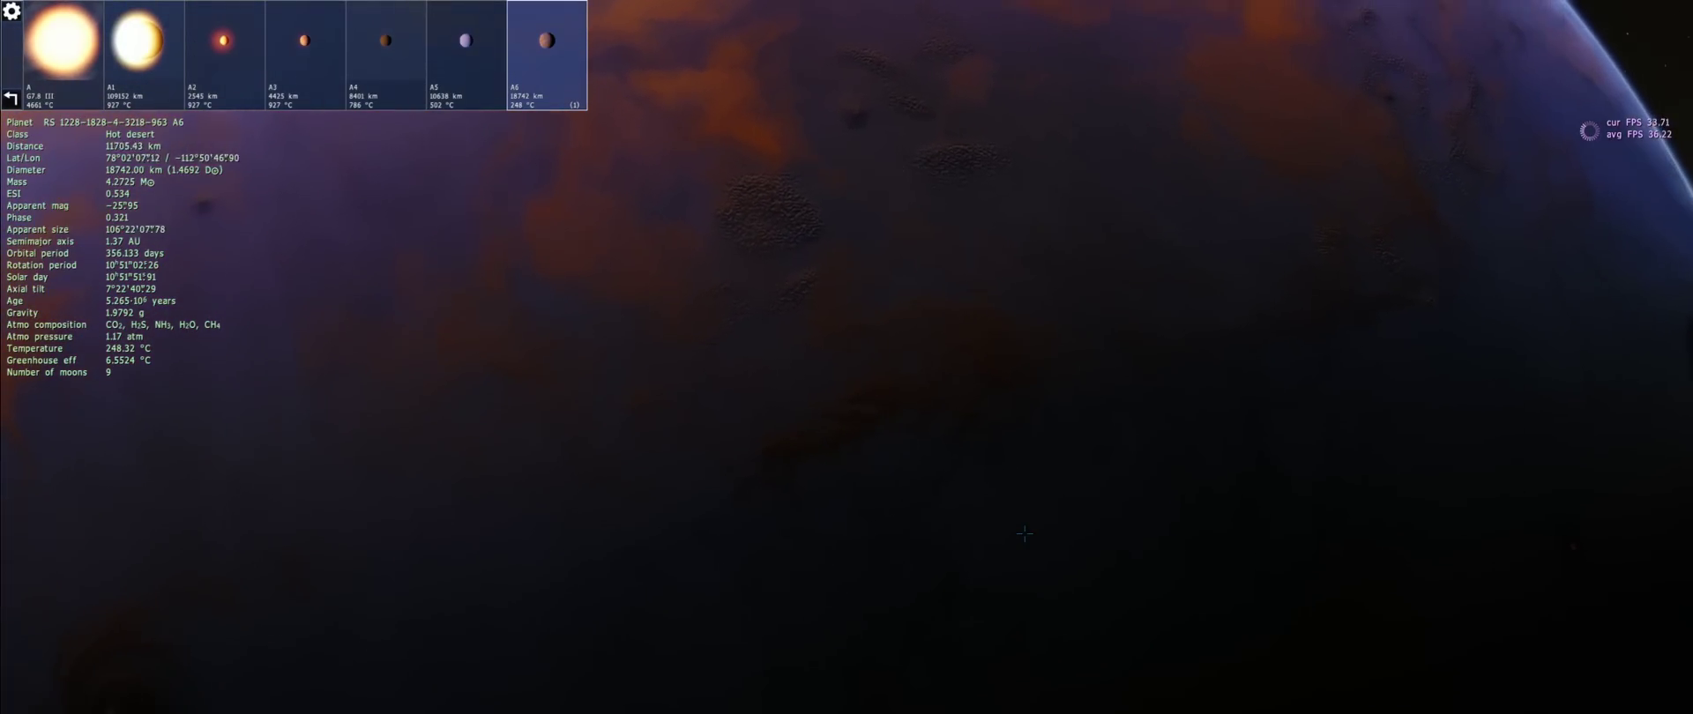
pyautogui.press('w')
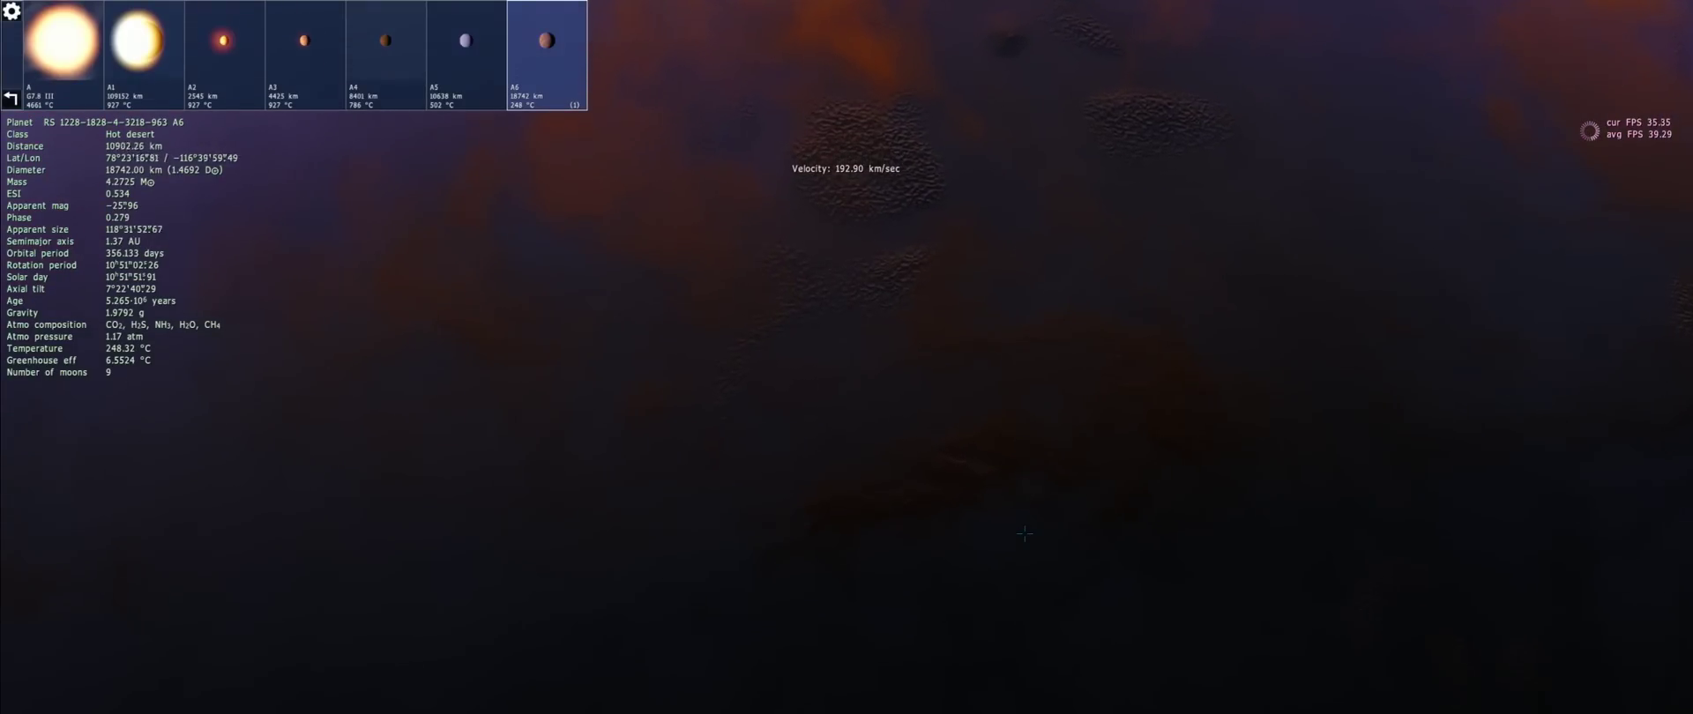
pyautogui.press('w')
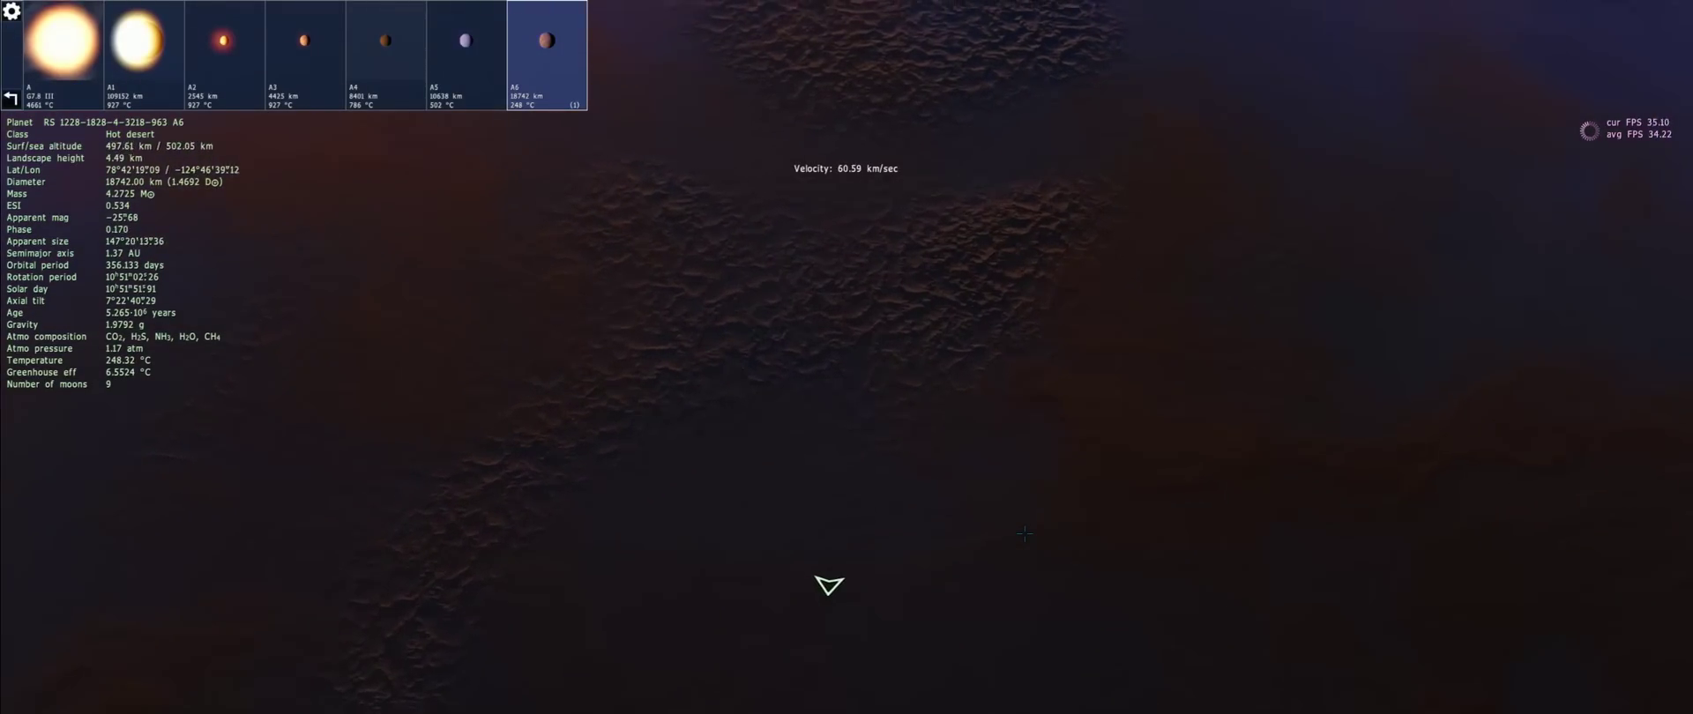
pyautogui.press('w')
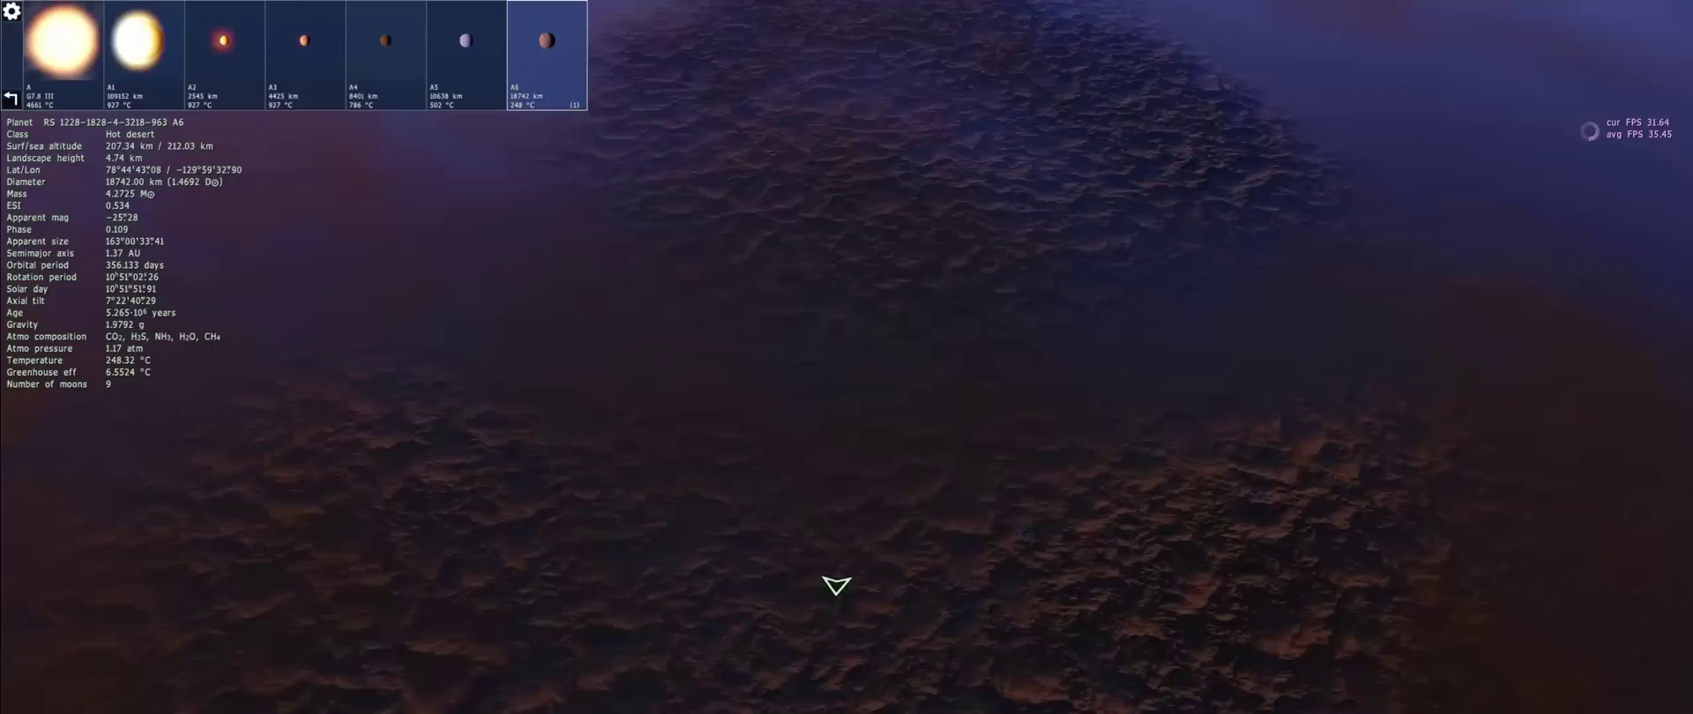
pyautogui.press('w')
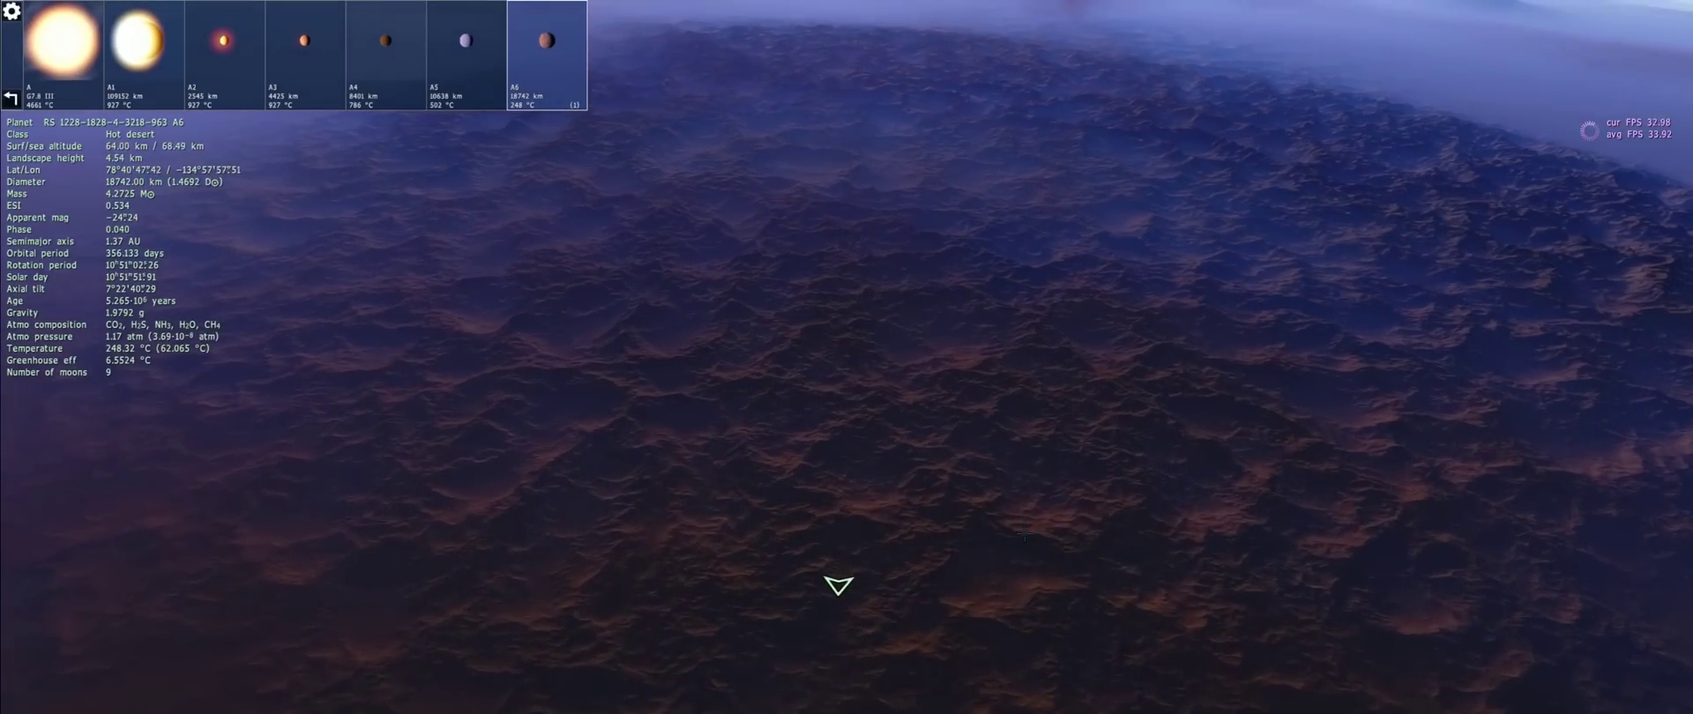
pyautogui.press('w')
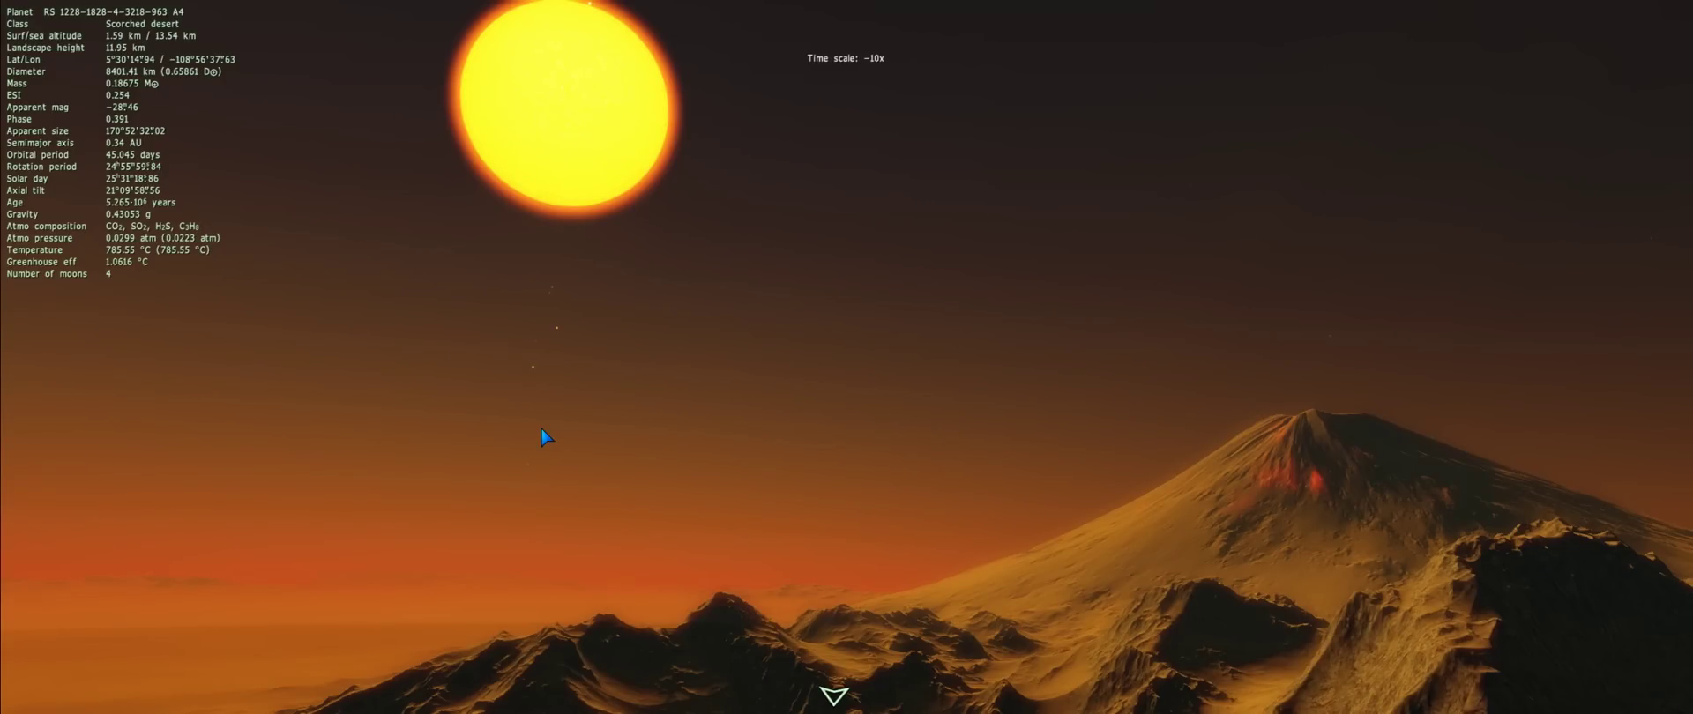
# Speed reversed time up to -100x and hide all on-screen information text
pyautogui.press('l')
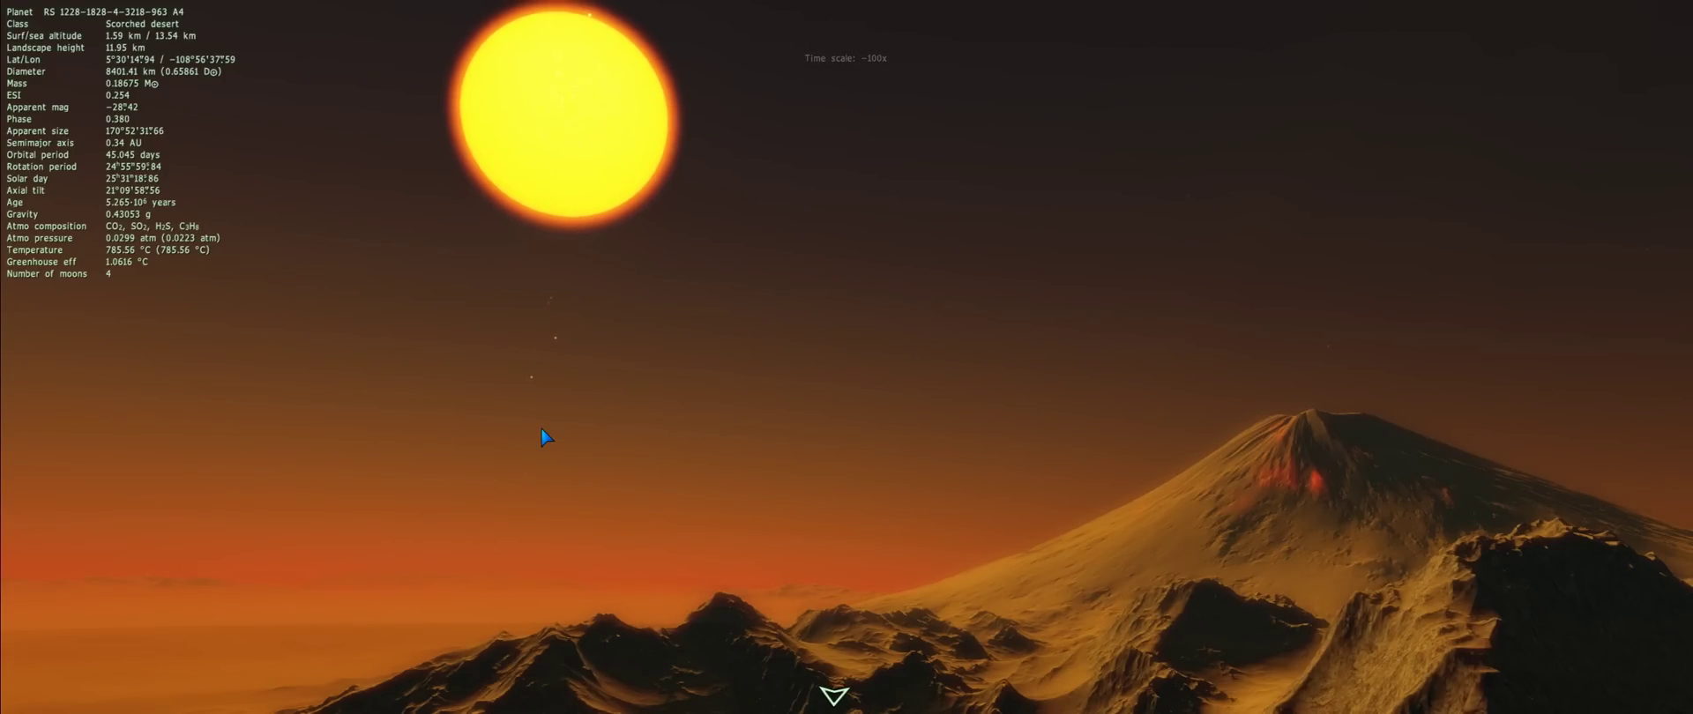
pyautogui.press('l')
pyautogui.hotkey('ctrl', '`')
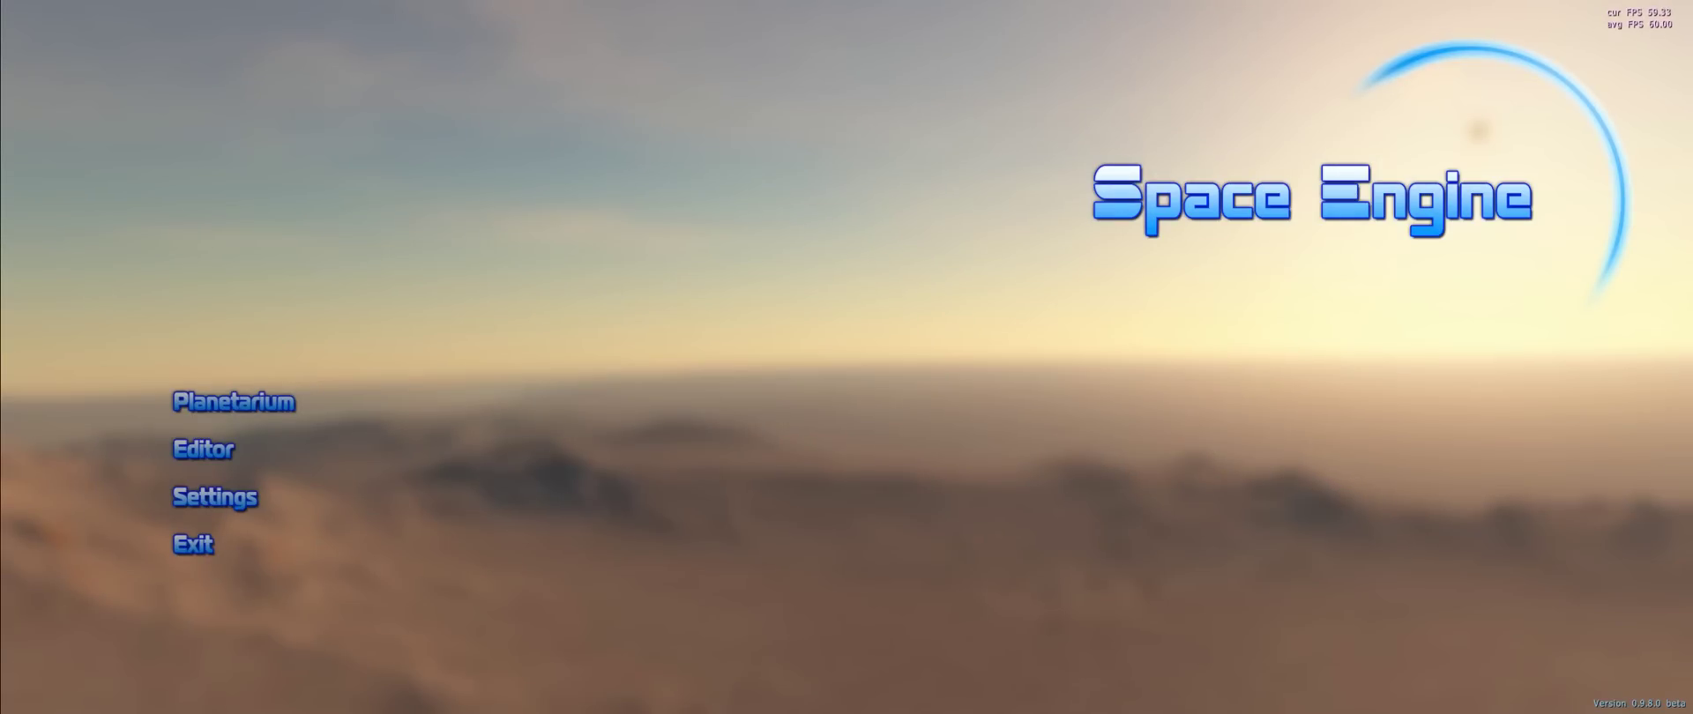
# Open Settings > Controls on the Camera controls tab and scroll through bindings and sensitivities
pyautogui.click(215, 496)
pyautogui.click(215, 544)
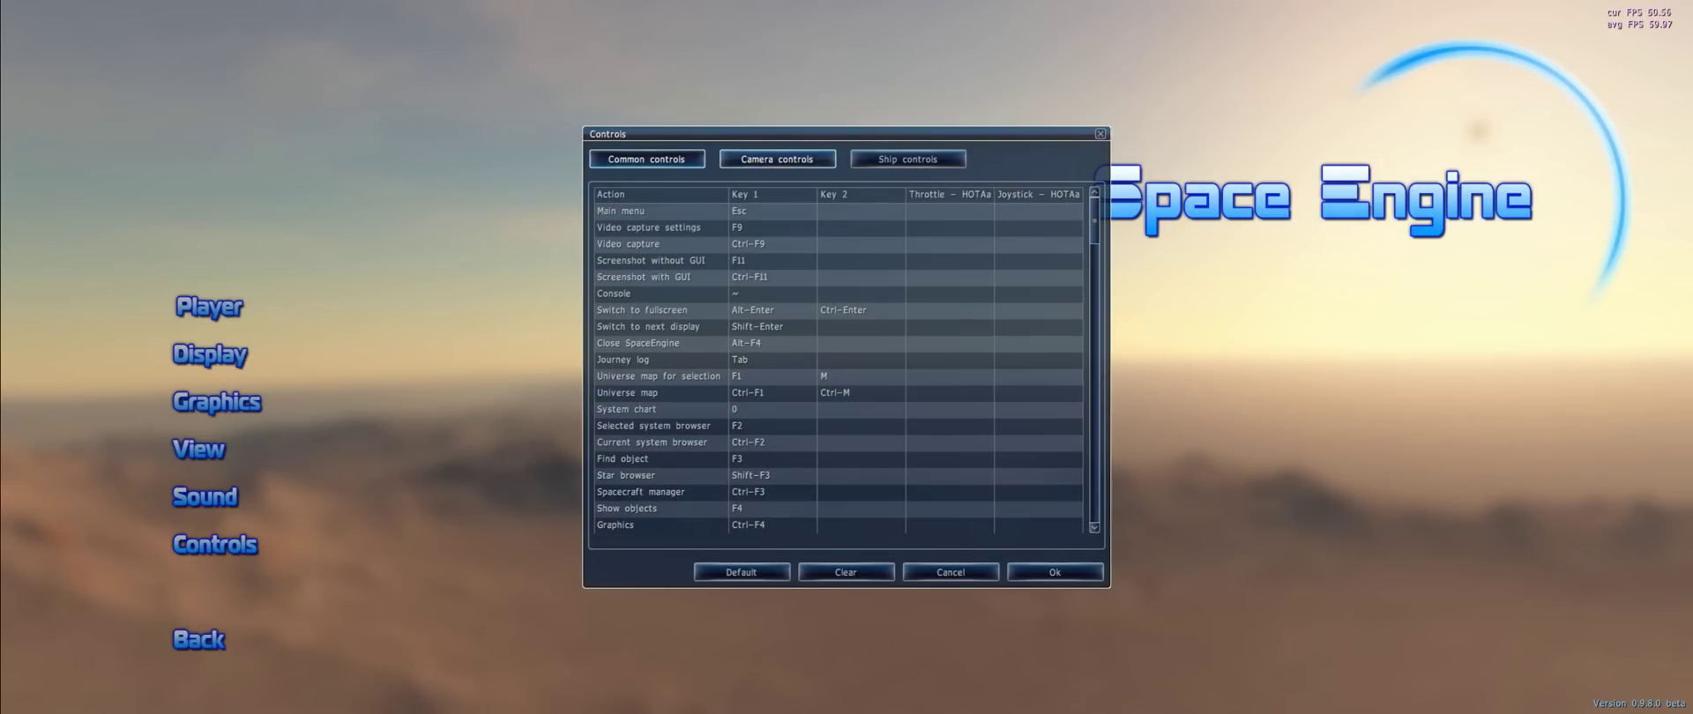
pyautogui.click(777, 159)
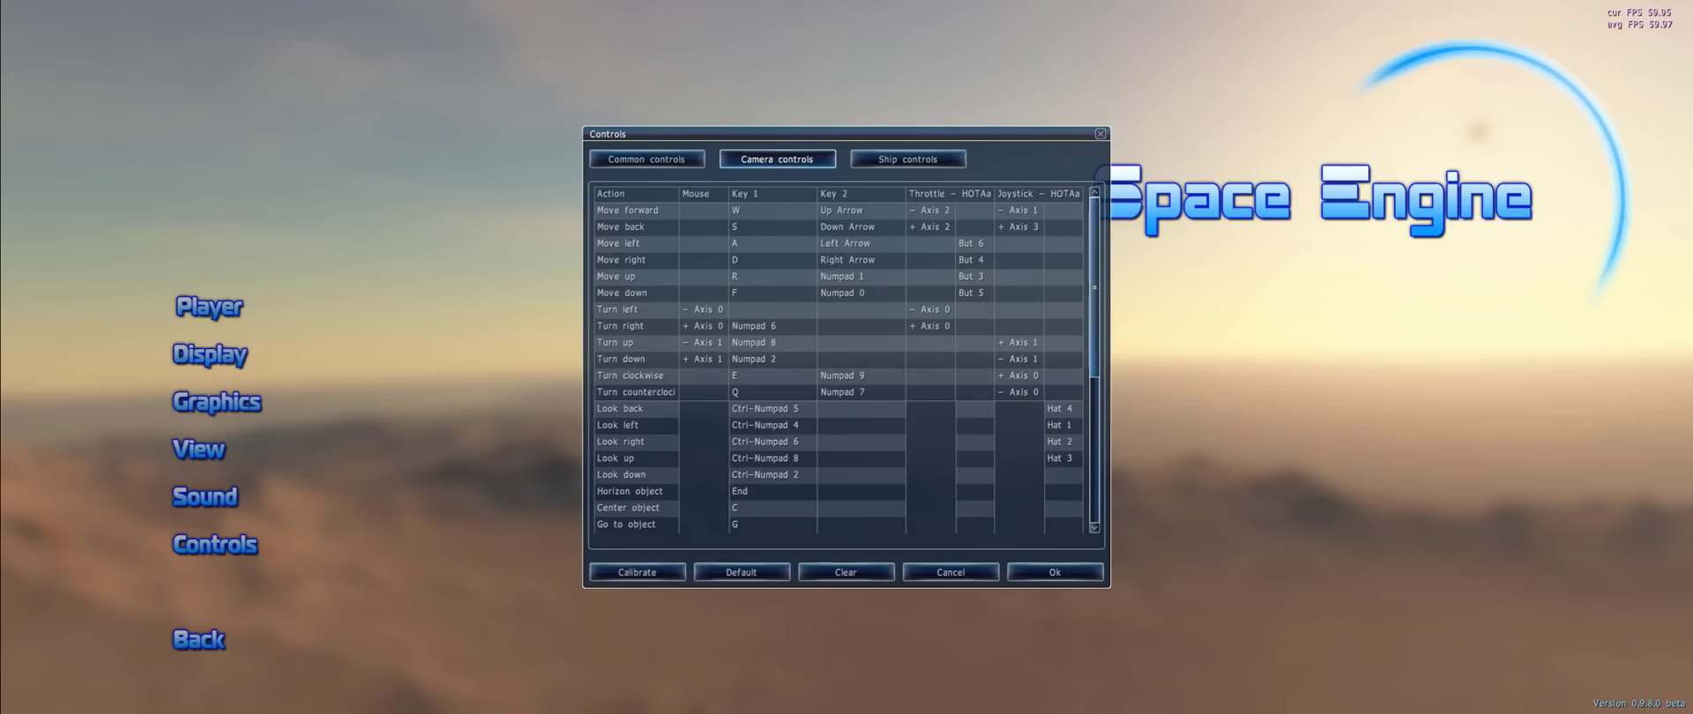
pyautogui.scroll(-4, 838, 357)
pyautogui.scroll(-2, 837, 358)
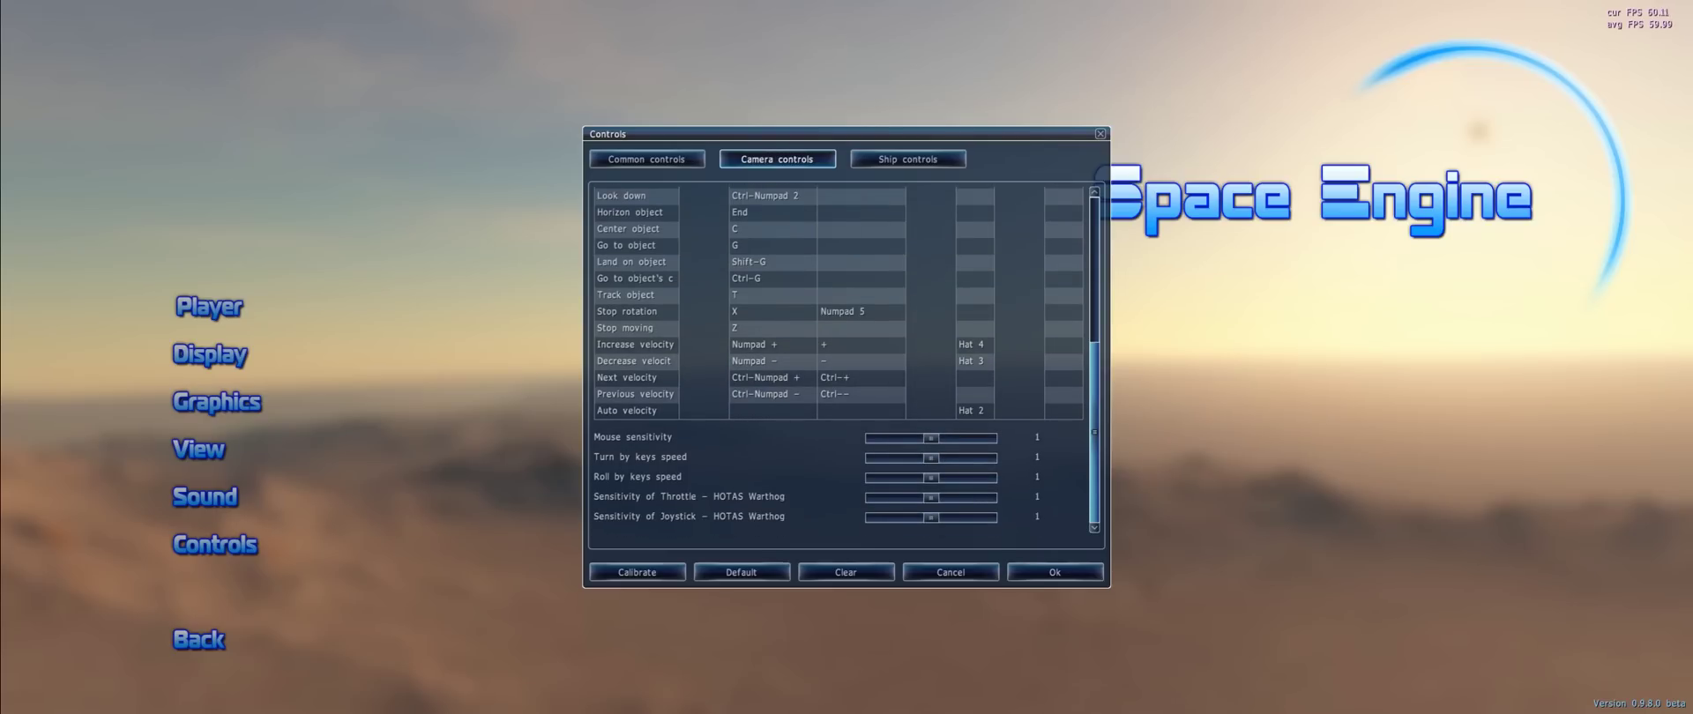
pyautogui.scroll(6, 838, 358)
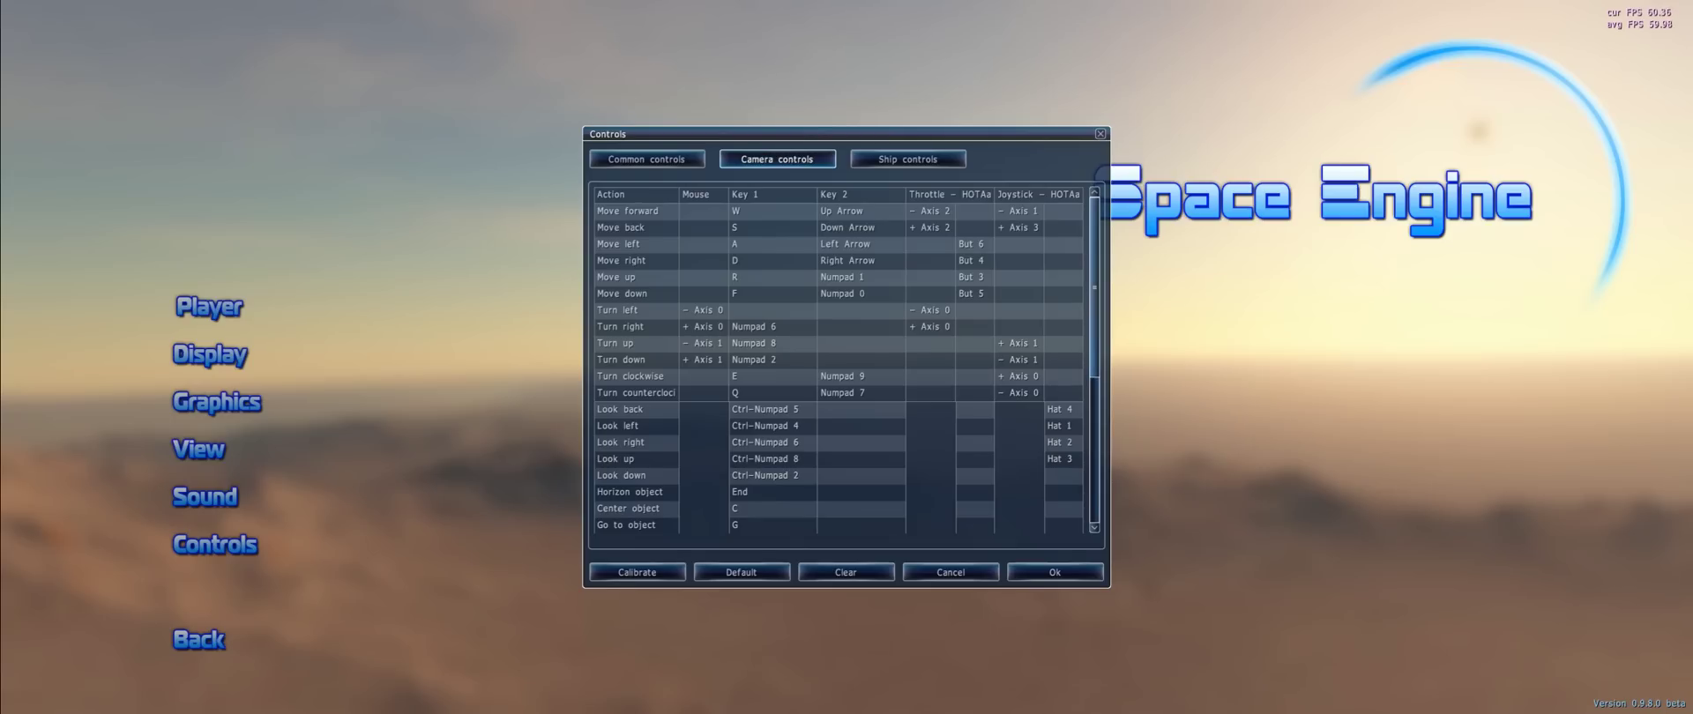
pyautogui.scroll(-10, 843, 358)
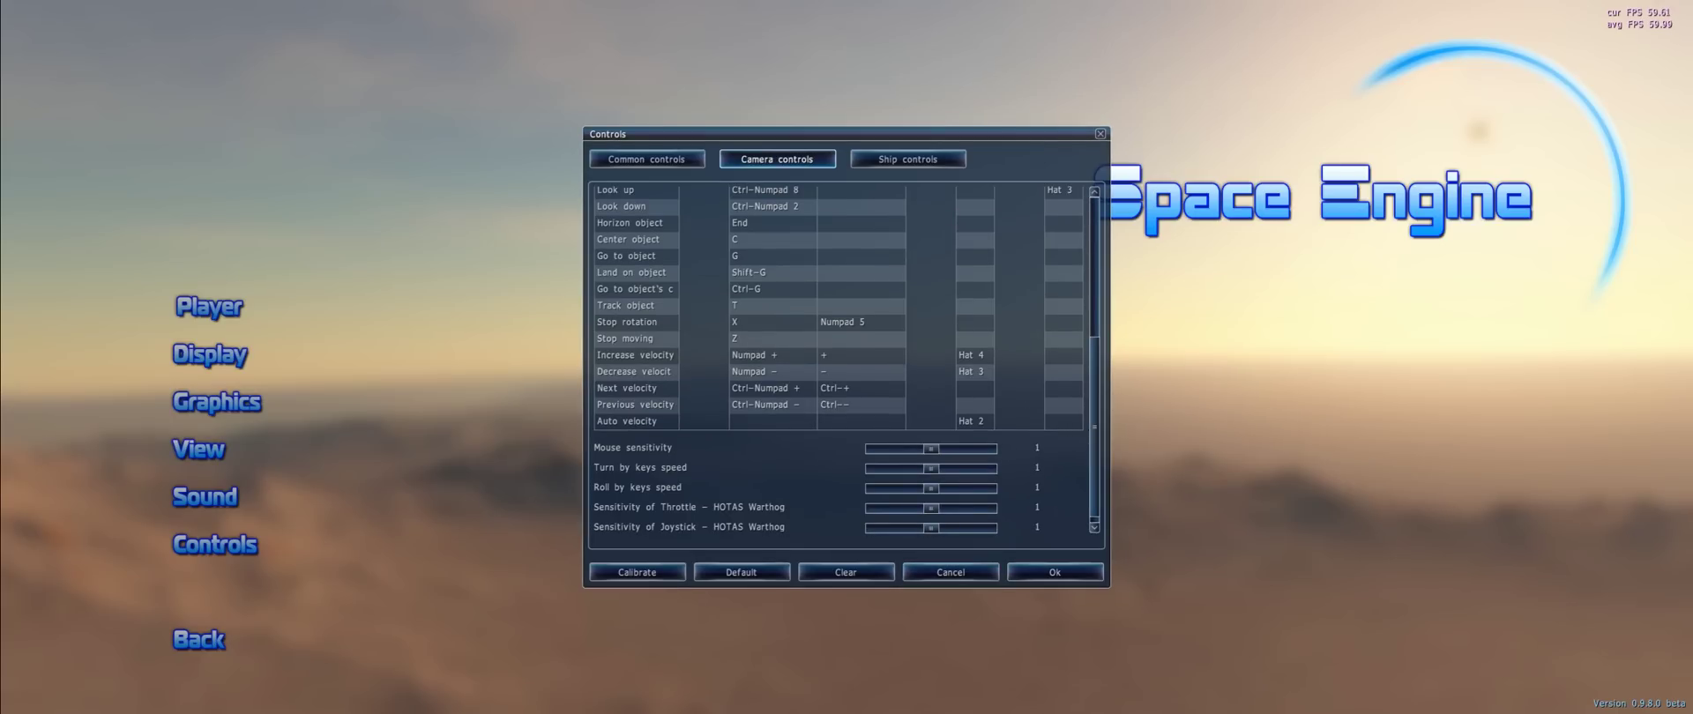
# Show the Graphics settings page with bloom 0.800, anisotropy 16 and landscape LOD 1.000
pyautogui.click(216, 402)
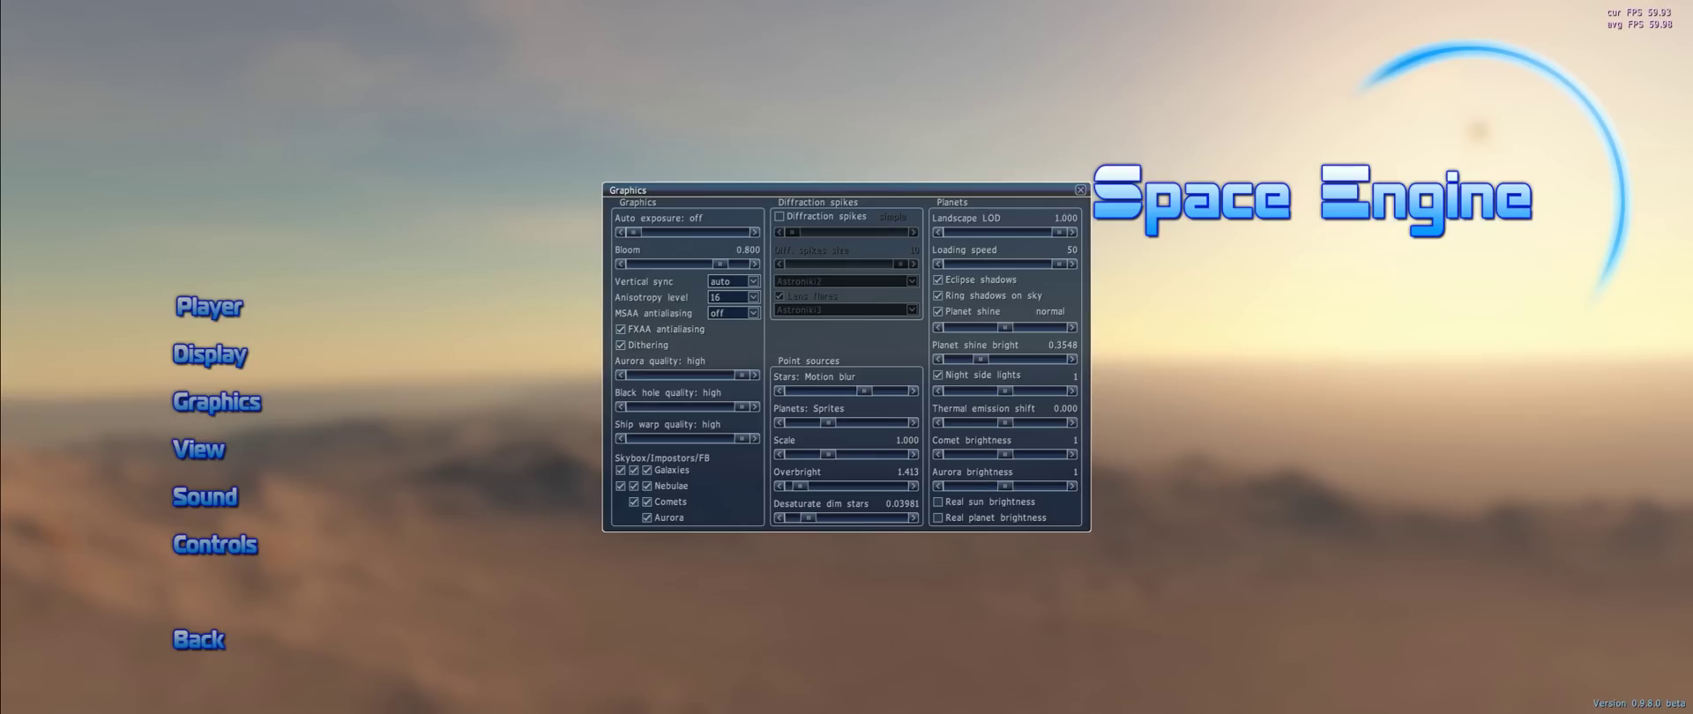